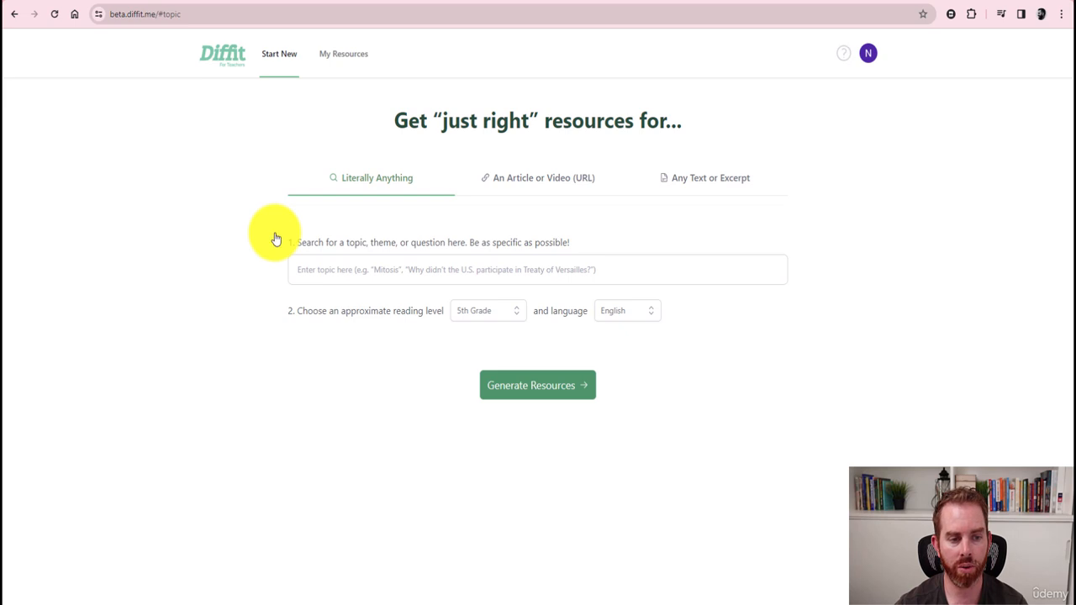
Choose an article or video URL as the source for the new resources.
click(318, 271)
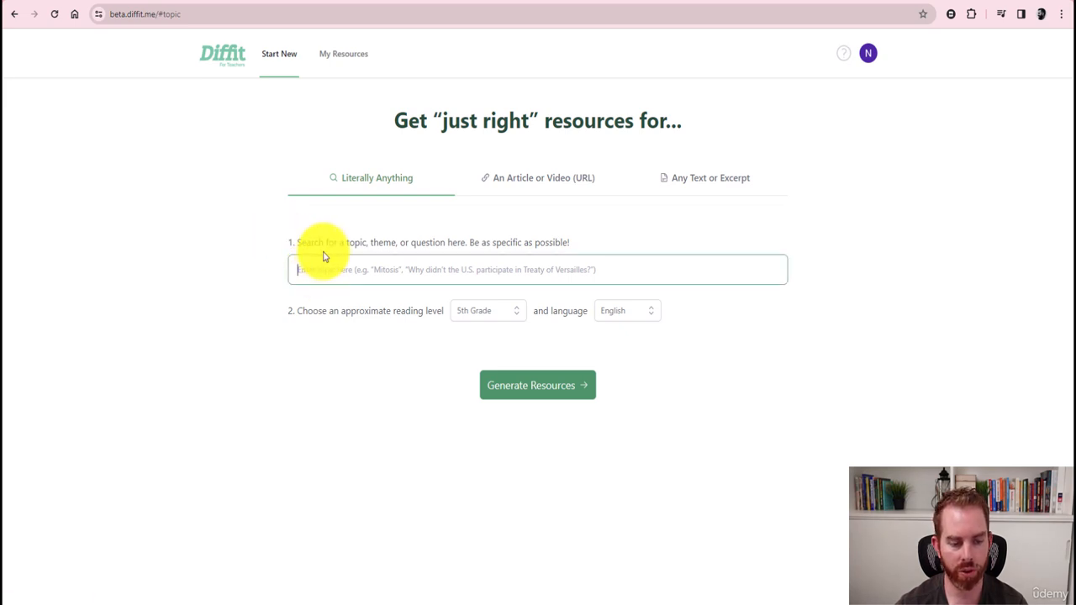
click(553, 184)
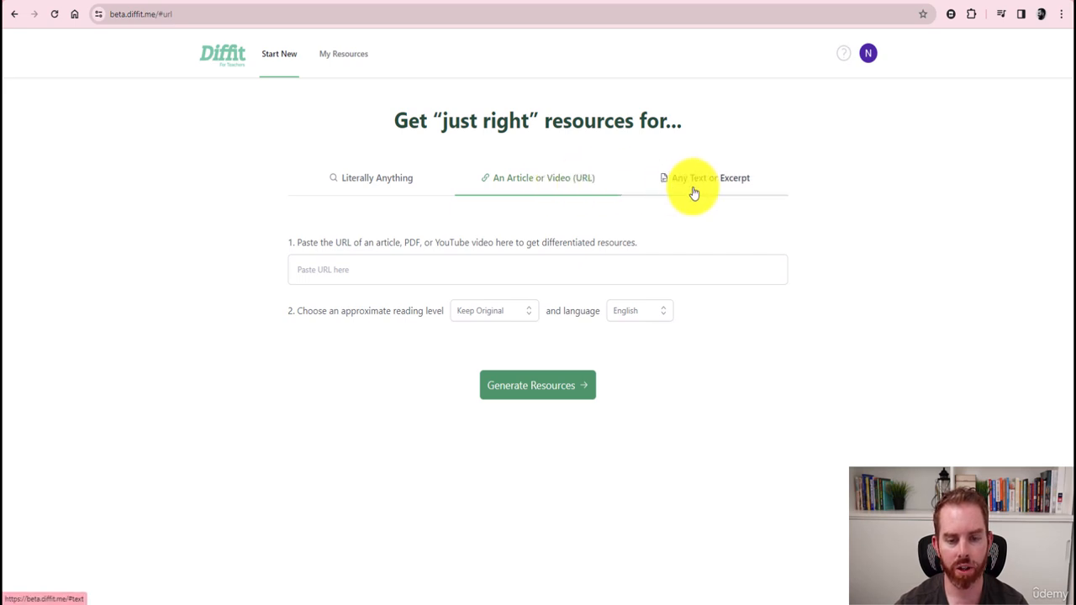
click(384, 269)
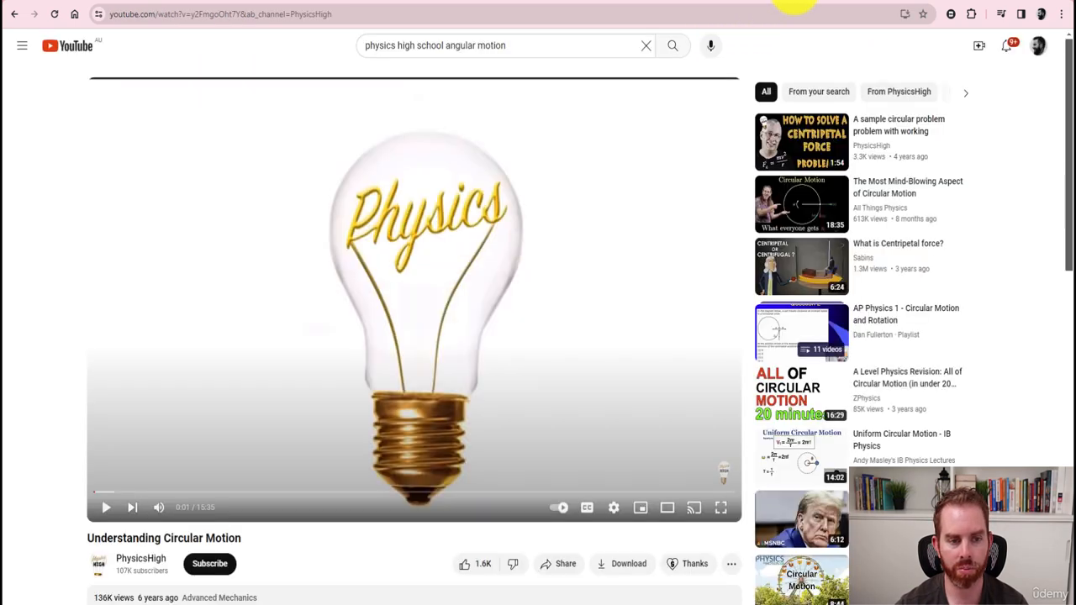
Switch to YouTube and copy the URL of the PhysicsHigh video "Understanding Circular Motion".
click(790, 7)
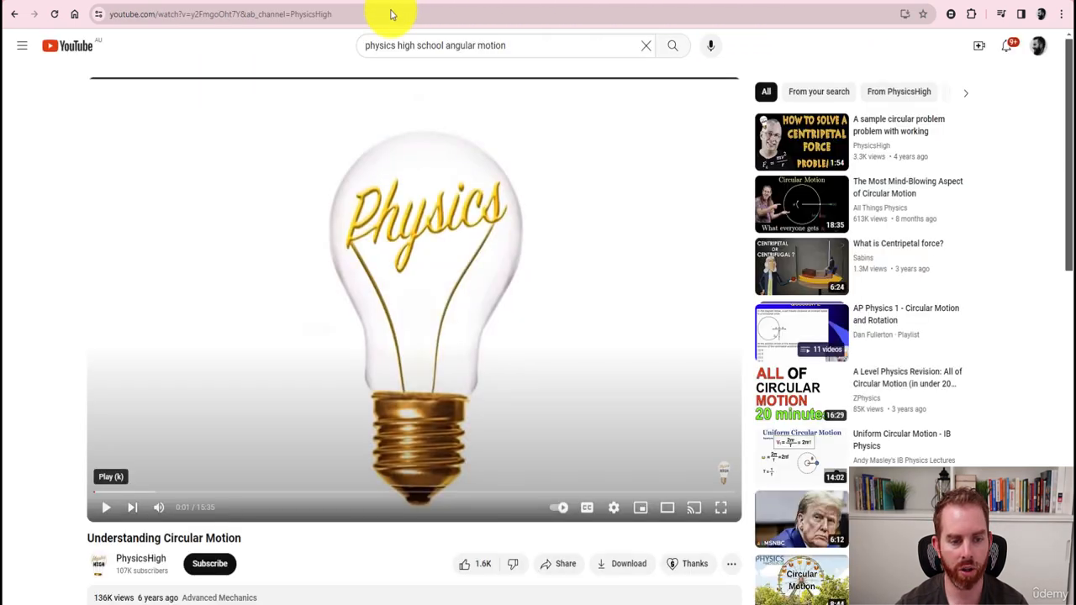
click(276, 15)
key(ctrl+c)
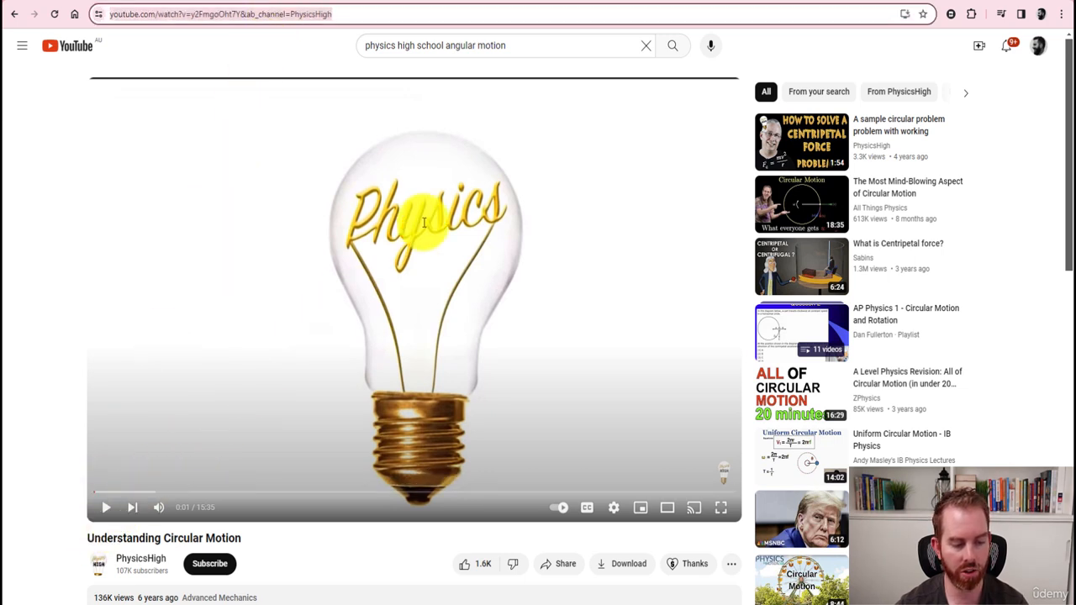
Return to Diffit, paste the video URL as the source, and generate resources at the original reading level in English.
click(634, 7)
click(355, 278)
key(ctrl+v)
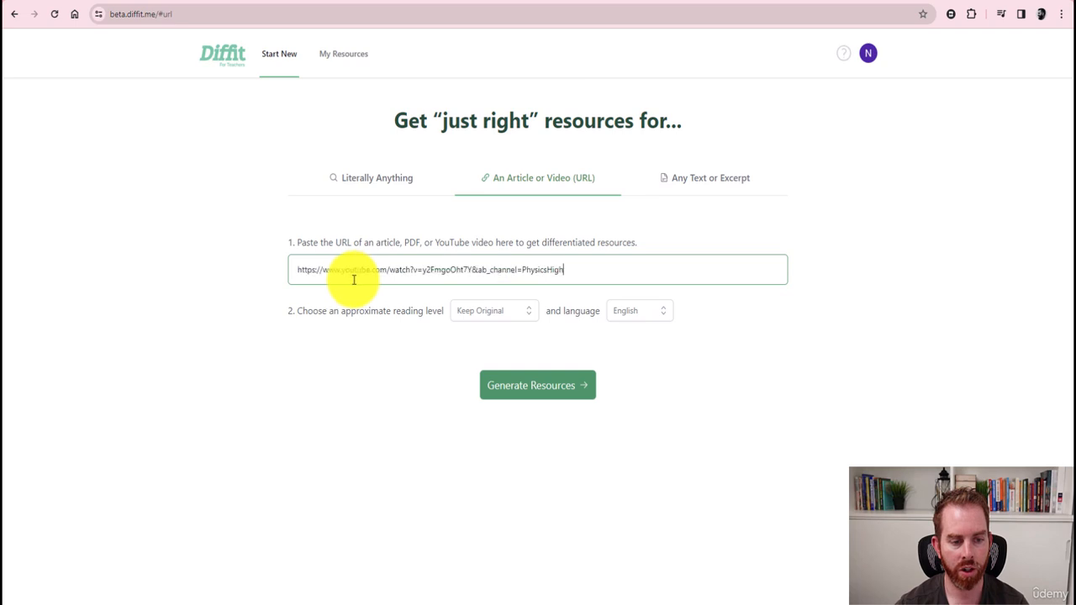
click(225, 298)
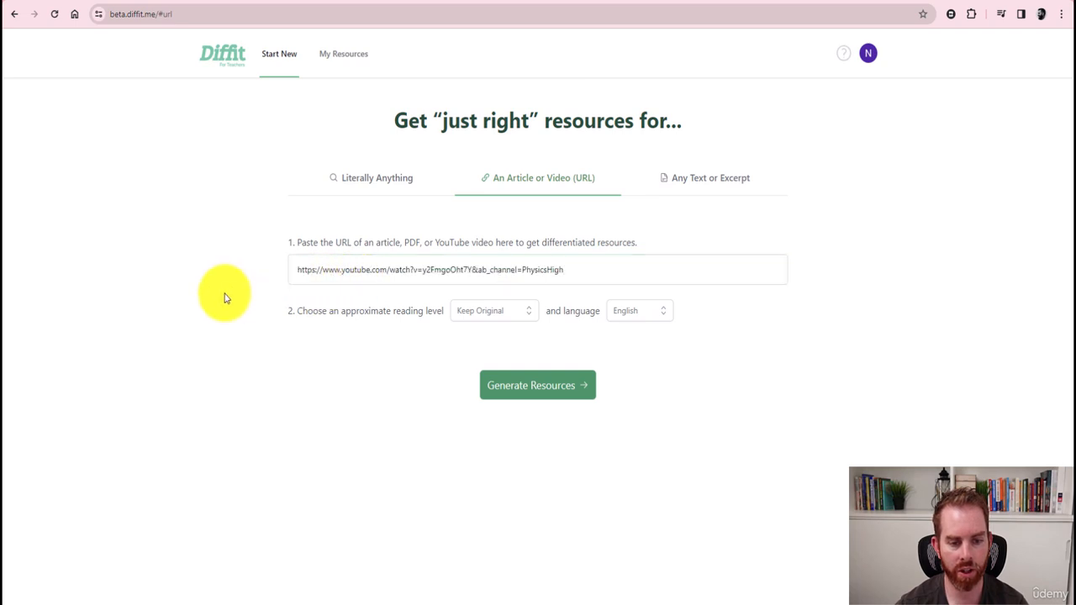
click(545, 388)
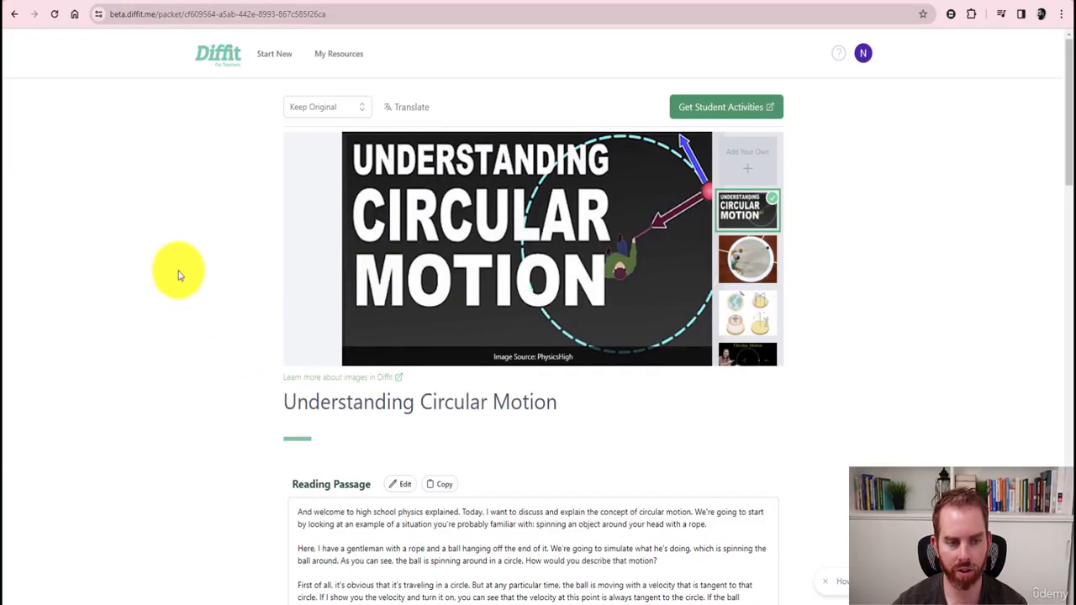
Expand the full reading passage and examine it along with the summary and key vocabulary words.
scroll(177, 273, down, 4)
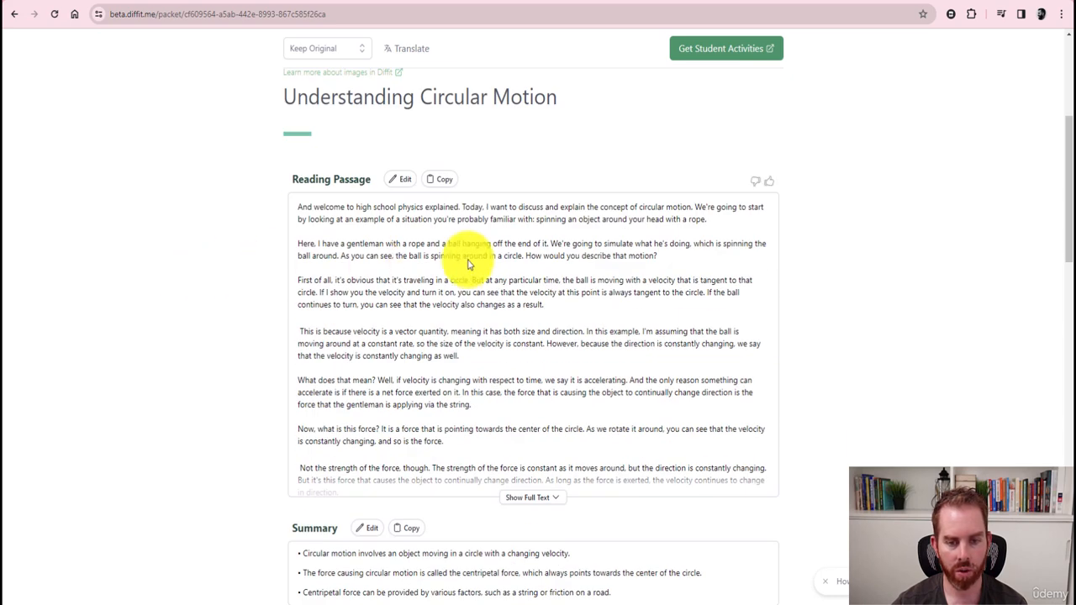
scroll(468, 258, down, 1)
click(547, 395)
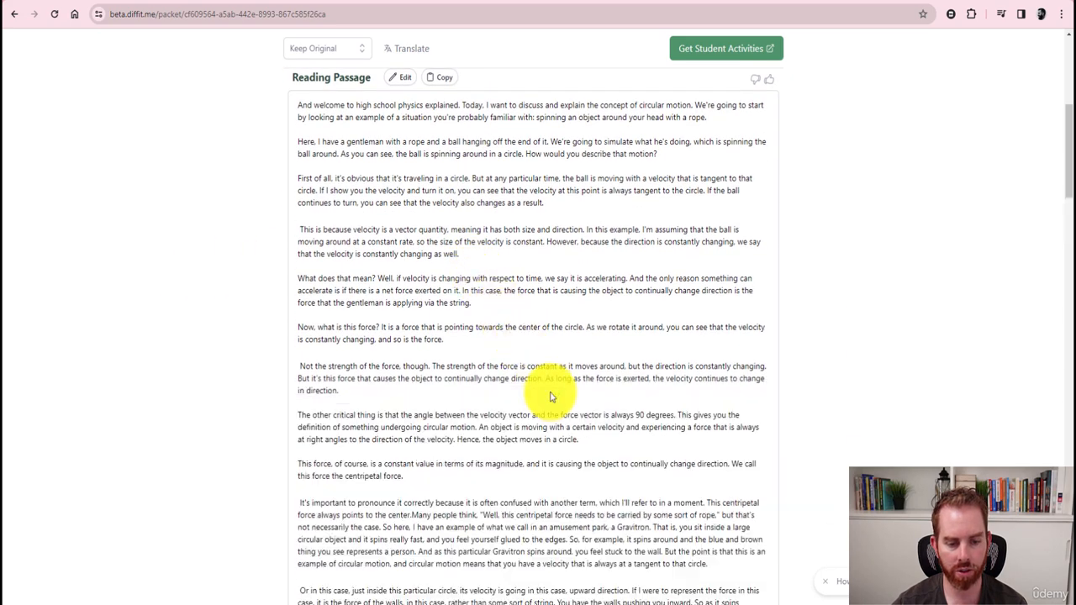
scroll(221, 259, up, 1)
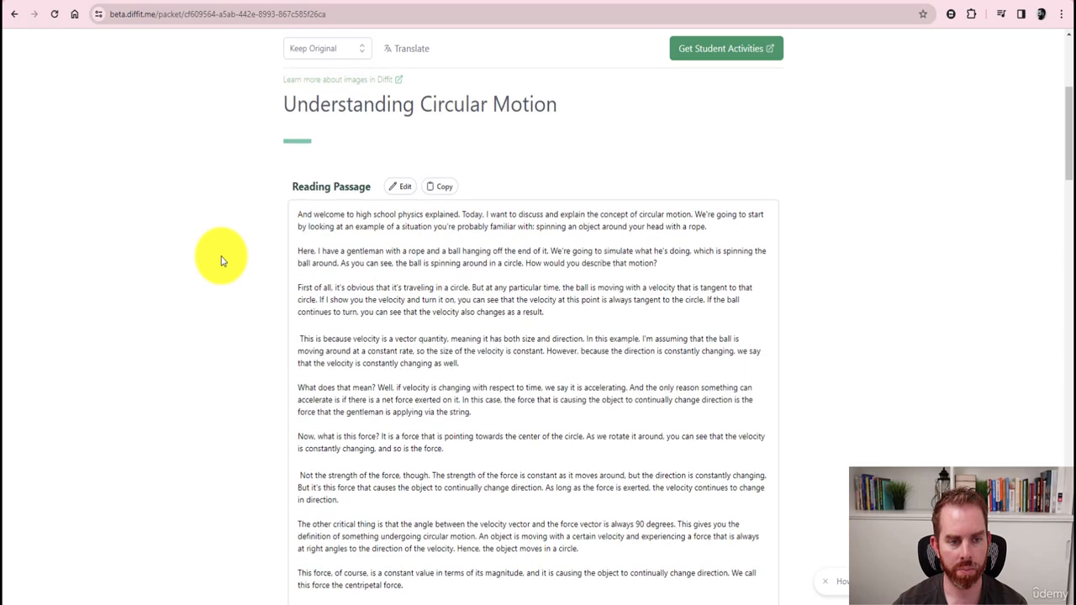
scroll(277, 283, up, 1)
scroll(353, 328, down, 2)
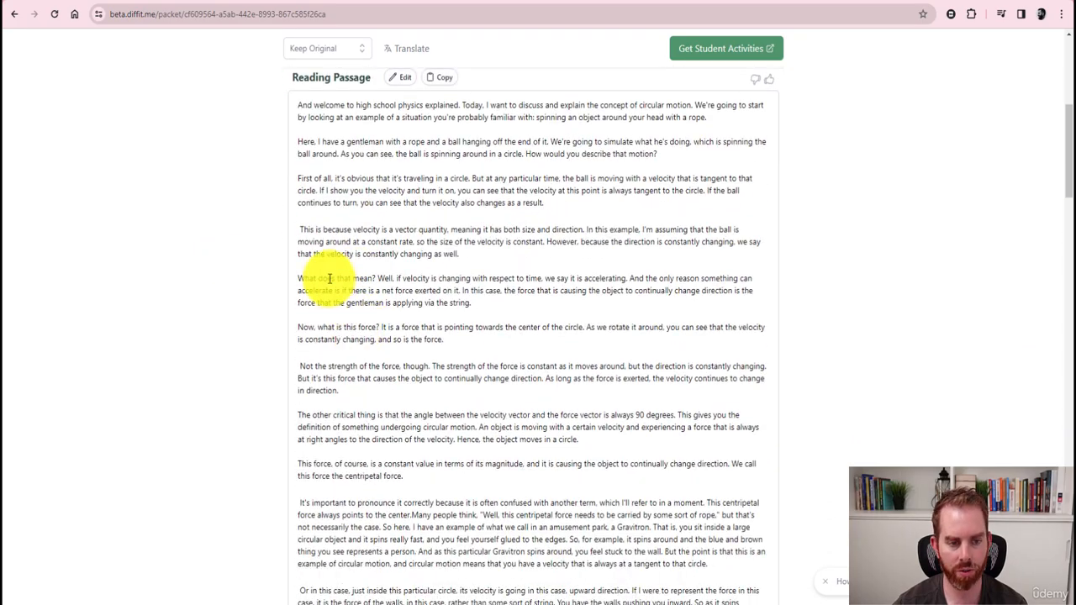
scroll(330, 278, down, 10)
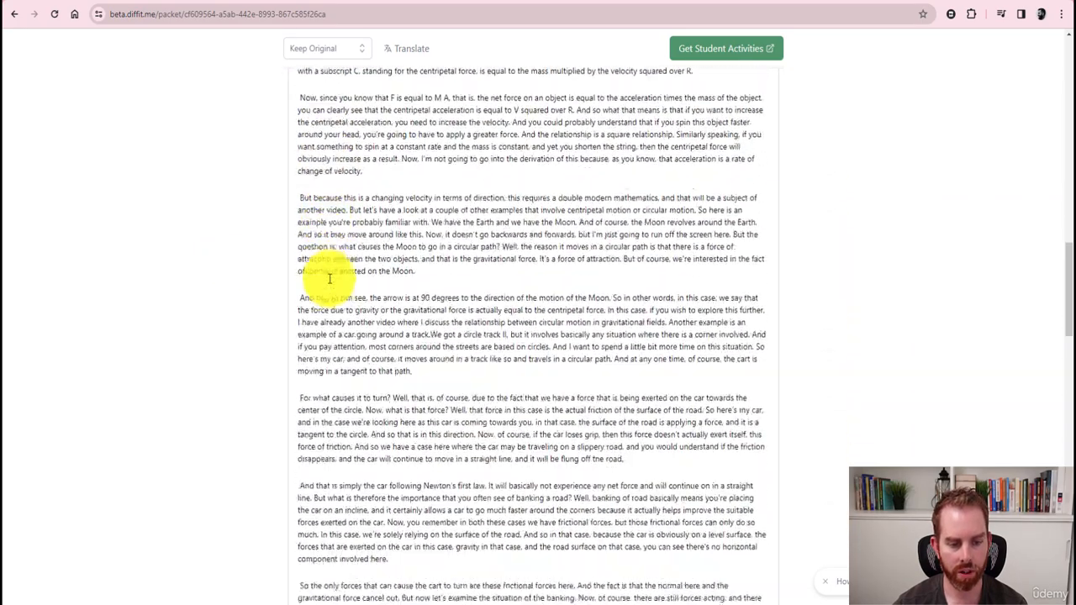
scroll(329, 278, down, 10)
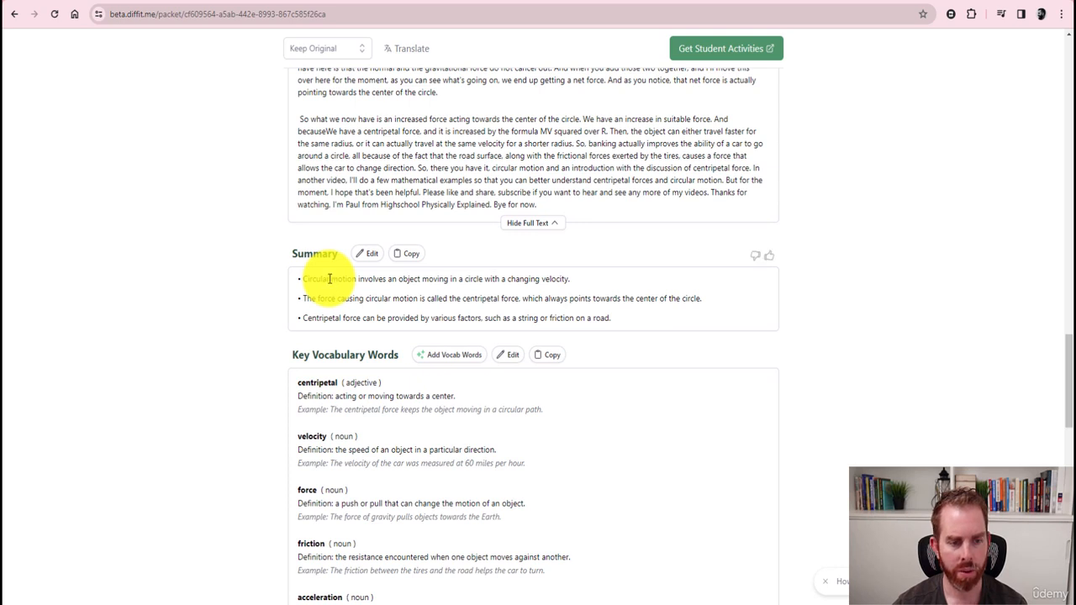
scroll(329, 278, down, 3)
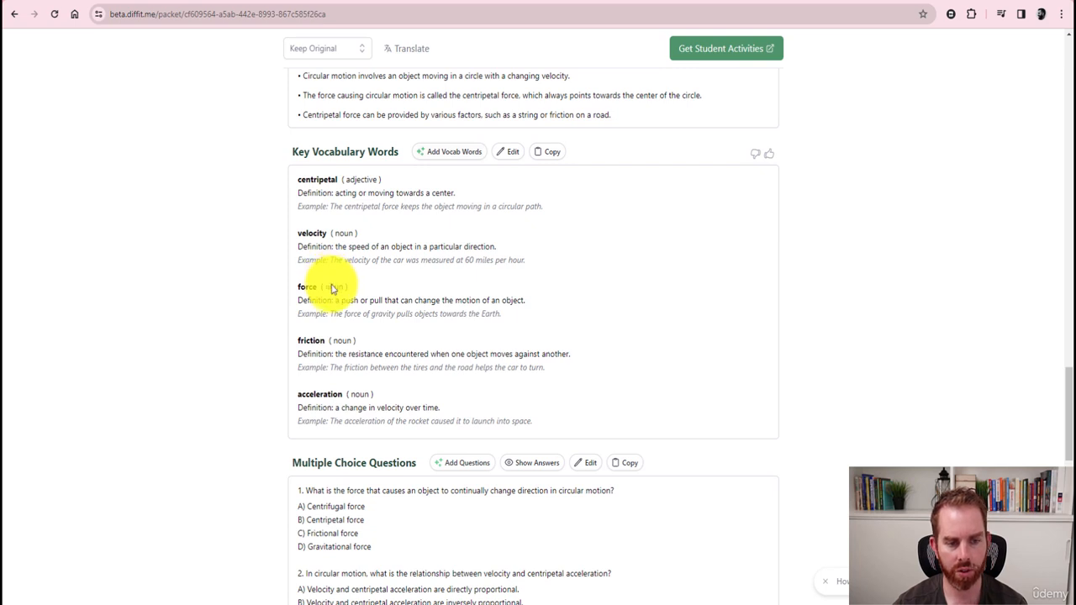
Open the multiple choice questions for editing and try to show their answers.
scroll(339, 300, down, 5)
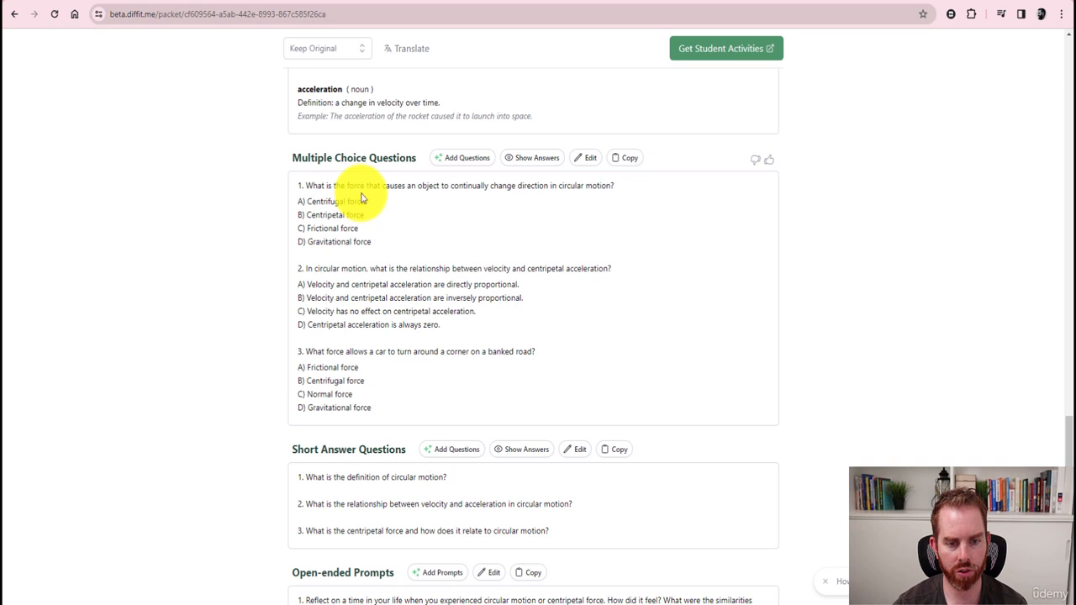
click(588, 158)
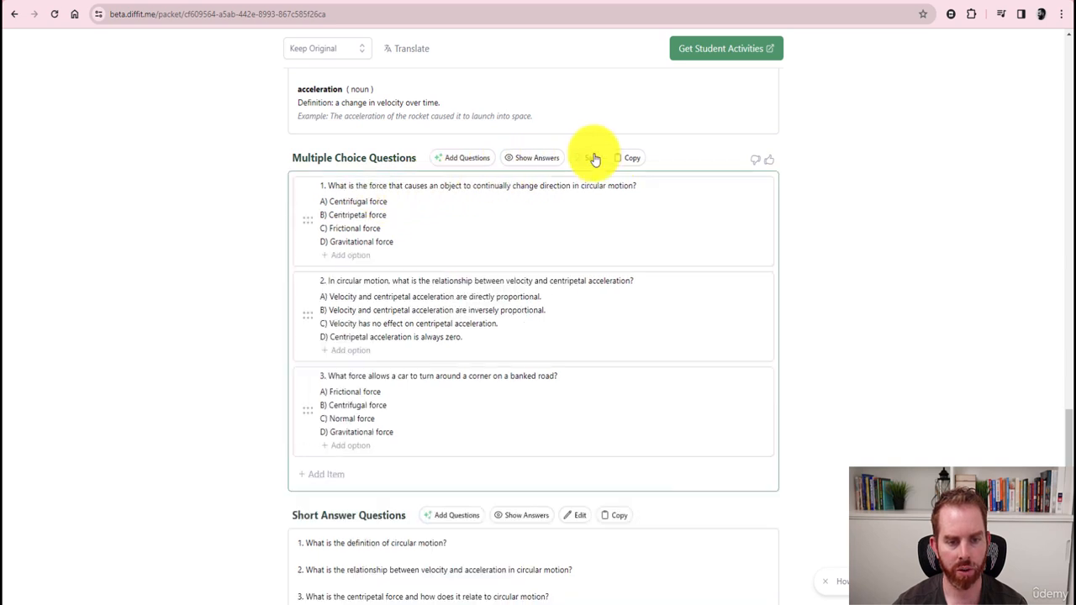
click(519, 162)
click(540, 165)
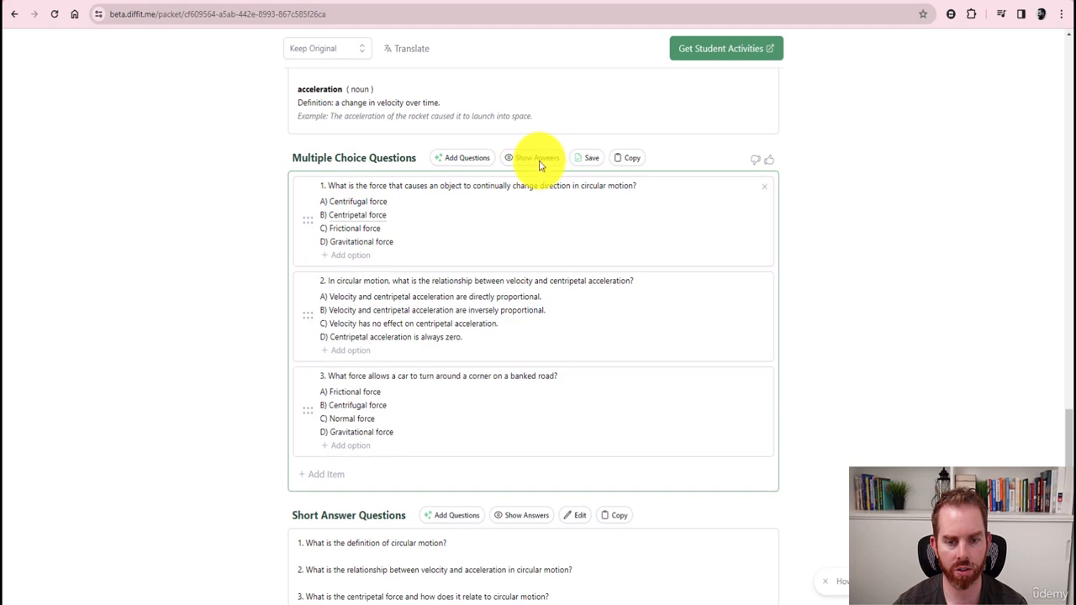
Set the reading level to 6th Grade and regenerate the circular motion resources.
scroll(538, 163, down, 4)
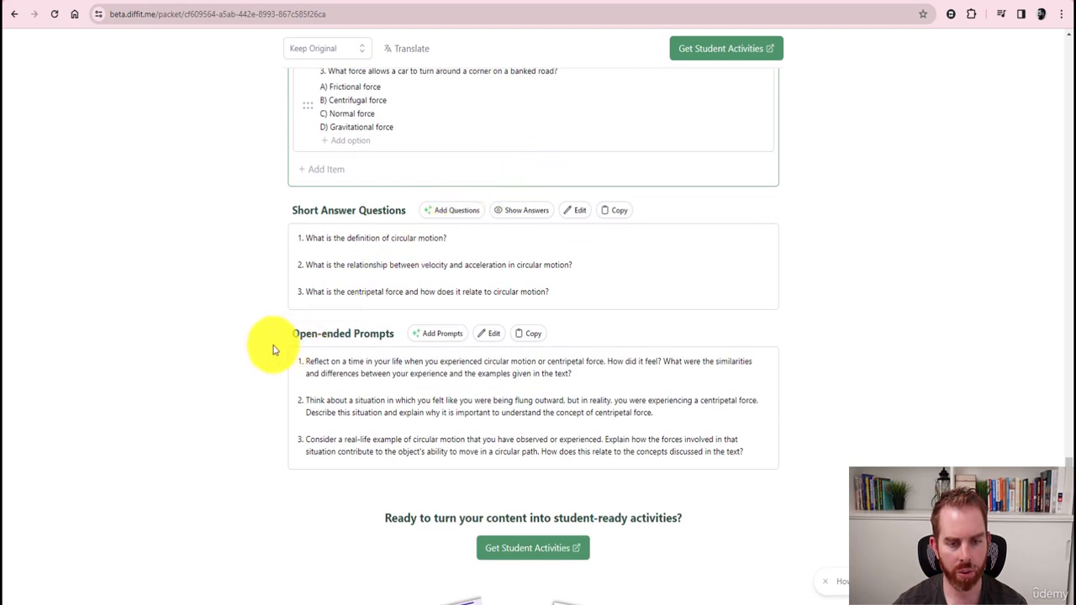
scroll(233, 353, up, 12)
scroll(233, 354, up, 15)
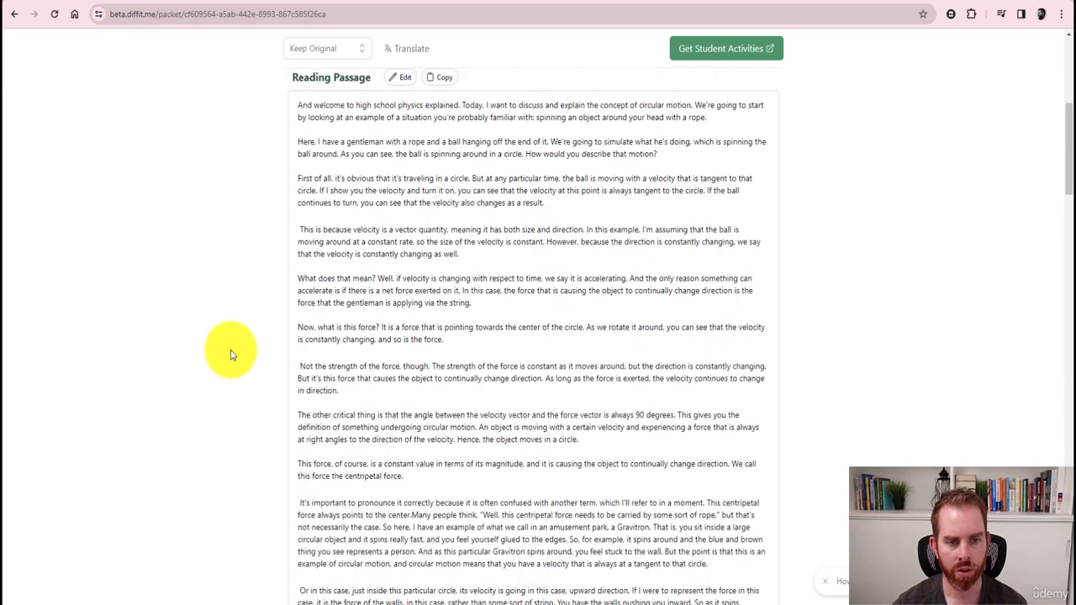
scroll(233, 355, down, 3)
scroll(233, 355, up, 4)
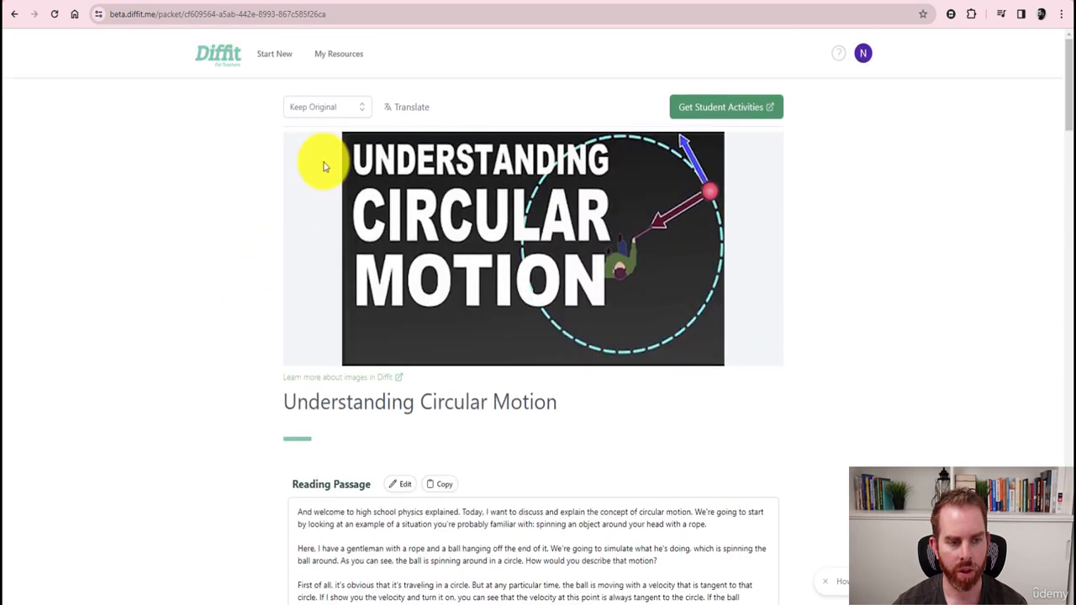
click(352, 112)
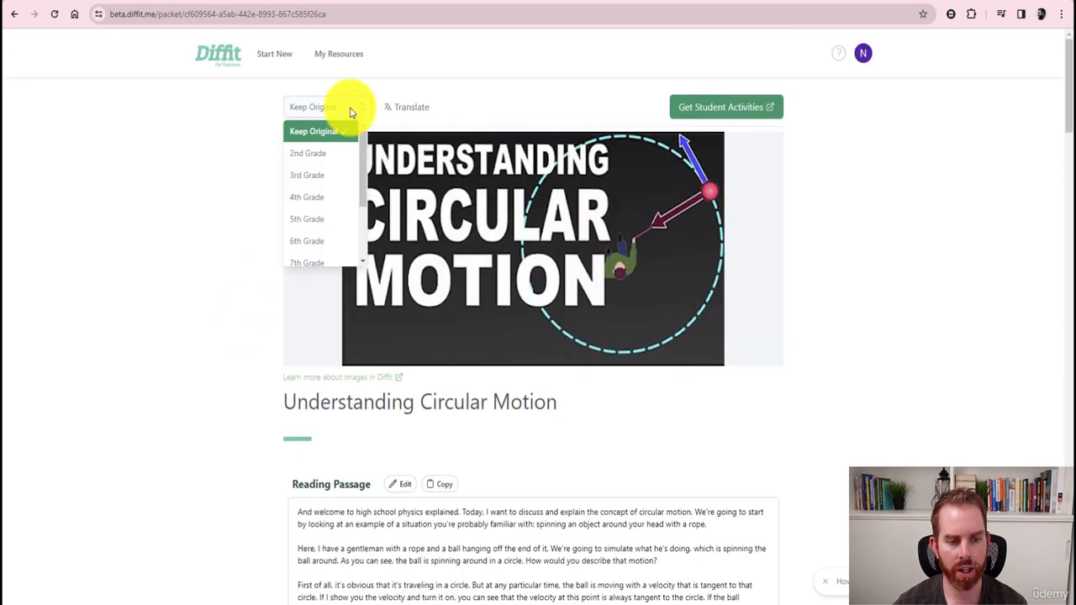
scroll(337, 160, down, 2)
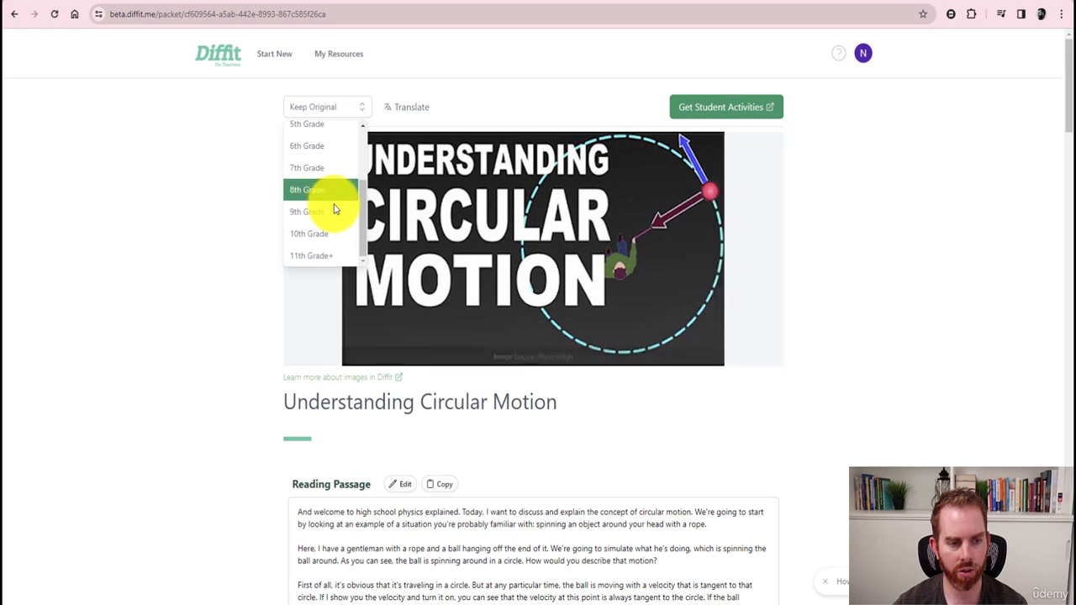
click(304, 146)
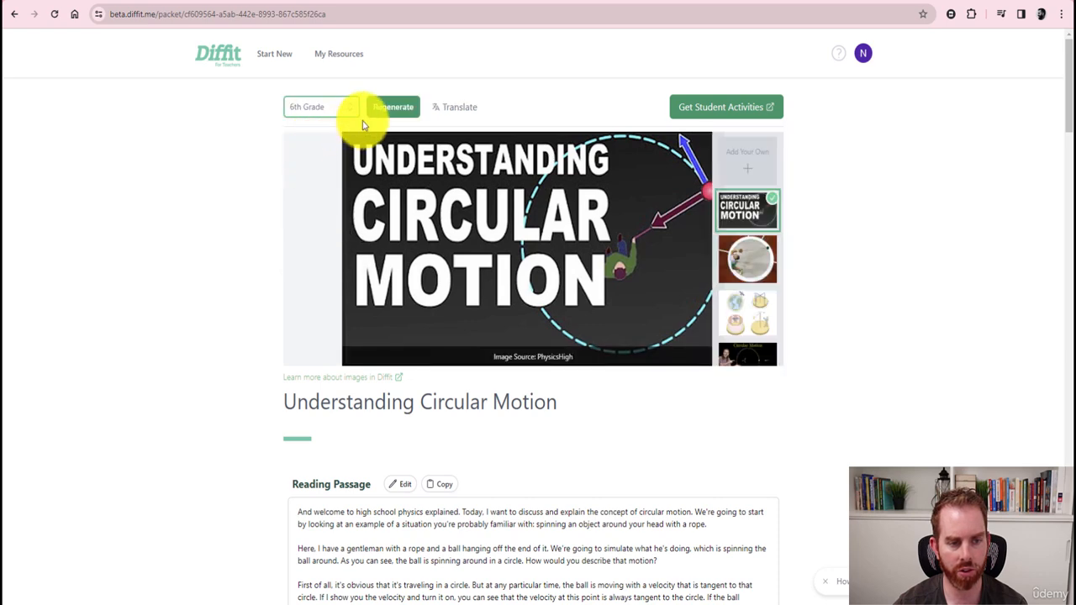
click(396, 112)
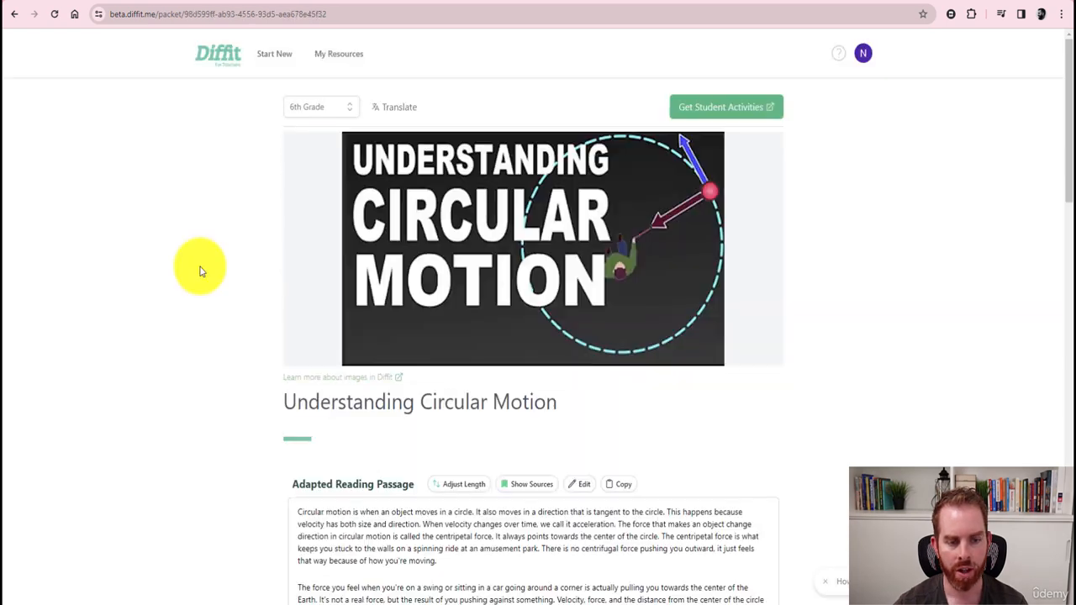
Examine the adapted reading passage, summary, vocabulary, questions and open-ended prompts of the 6th Grade version.
scroll(200, 271, down, 4)
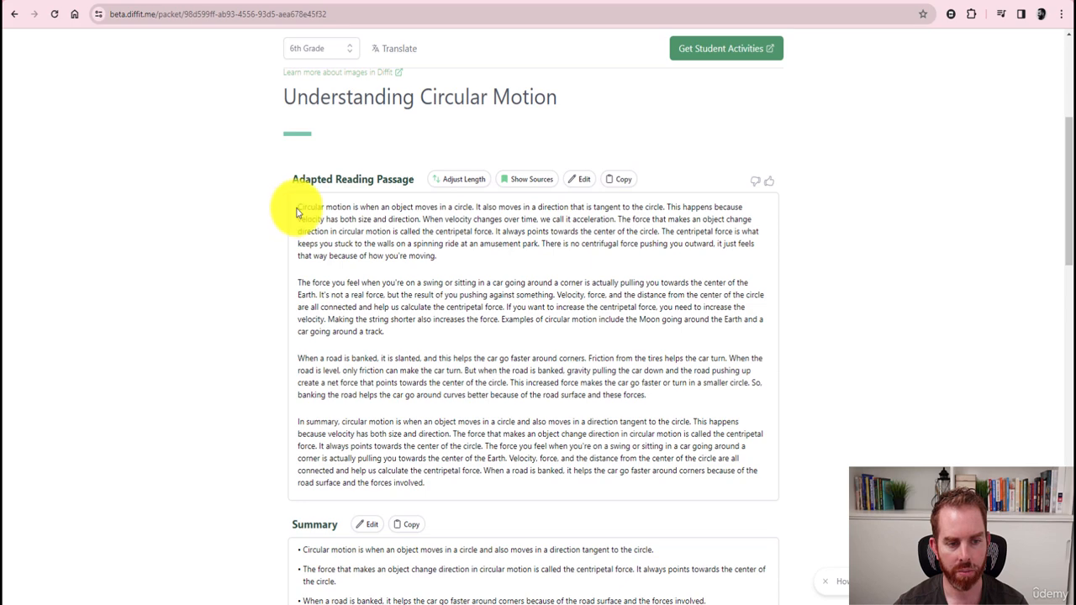
drag(297, 207, 476, 209)
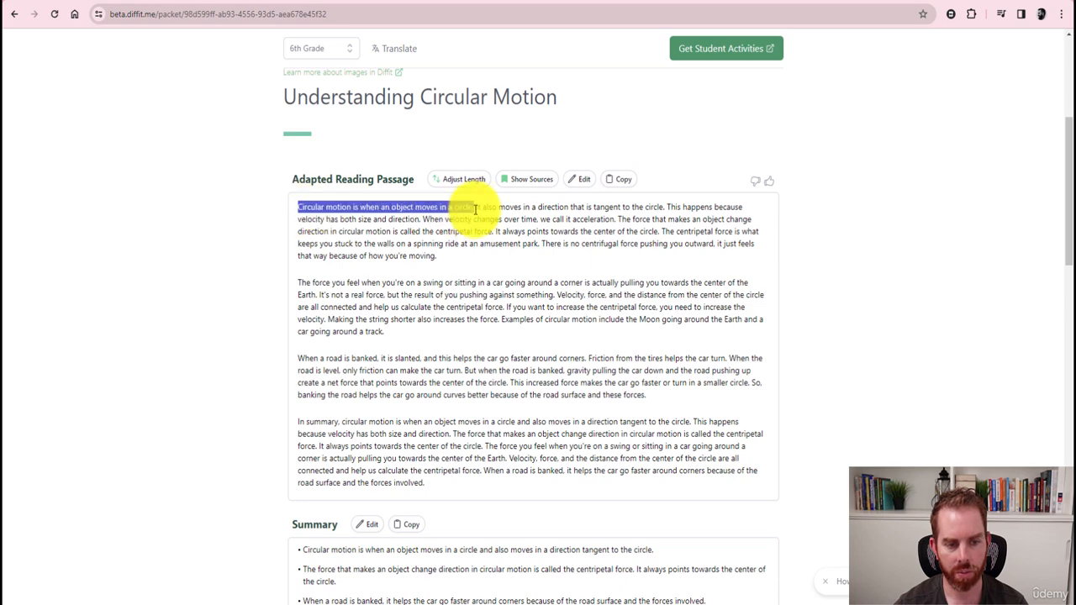
click(395, 288)
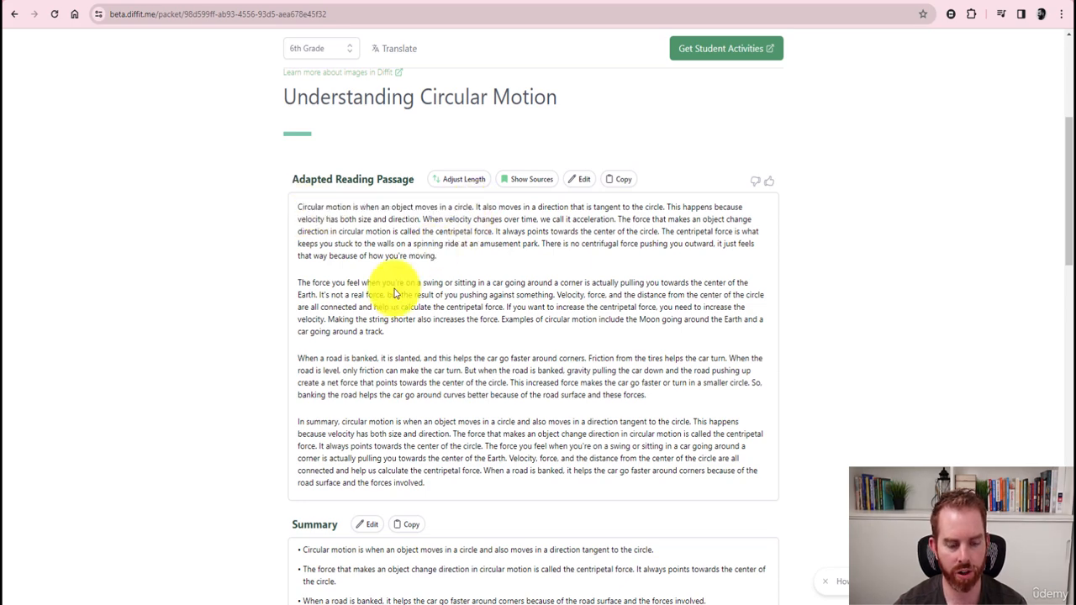
scroll(393, 293, down, 4)
scroll(384, 290, down, 2)
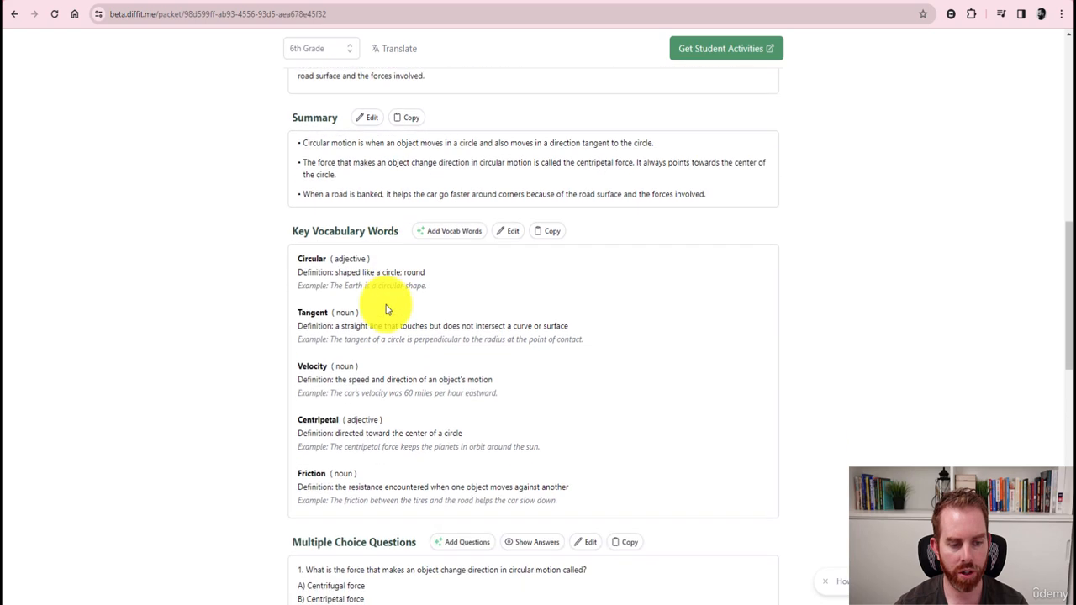
scroll(349, 382, down, 6)
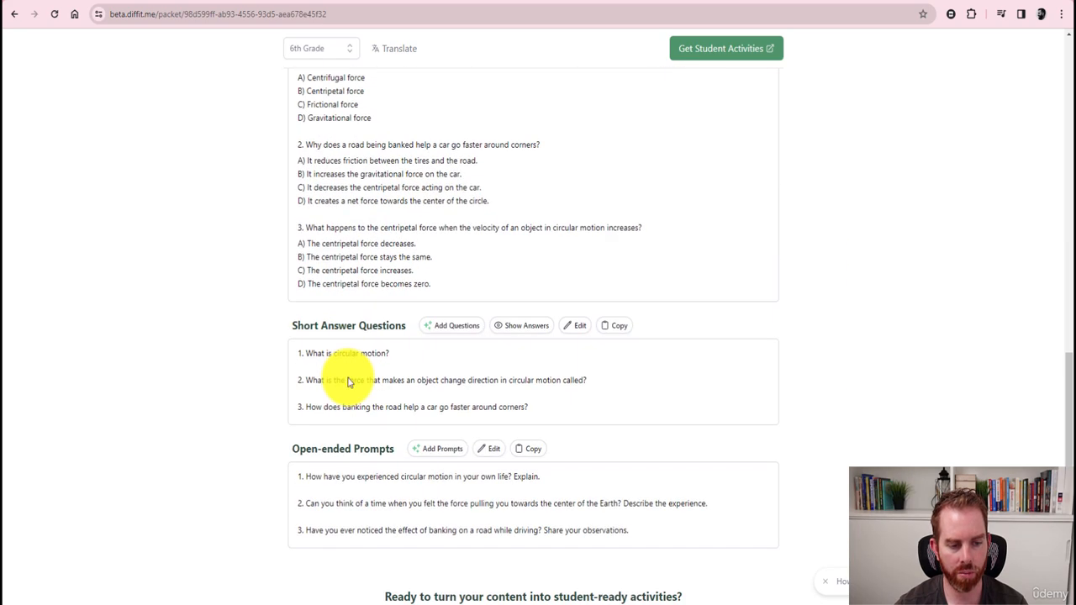
scroll(349, 382, down, 3)
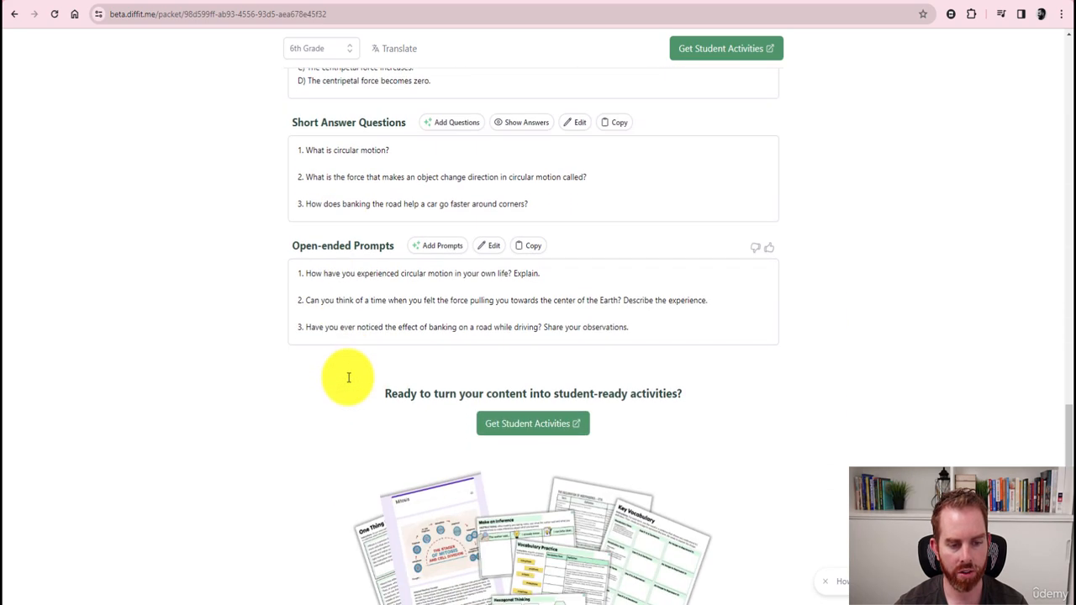
scroll(260, 322, up, 7)
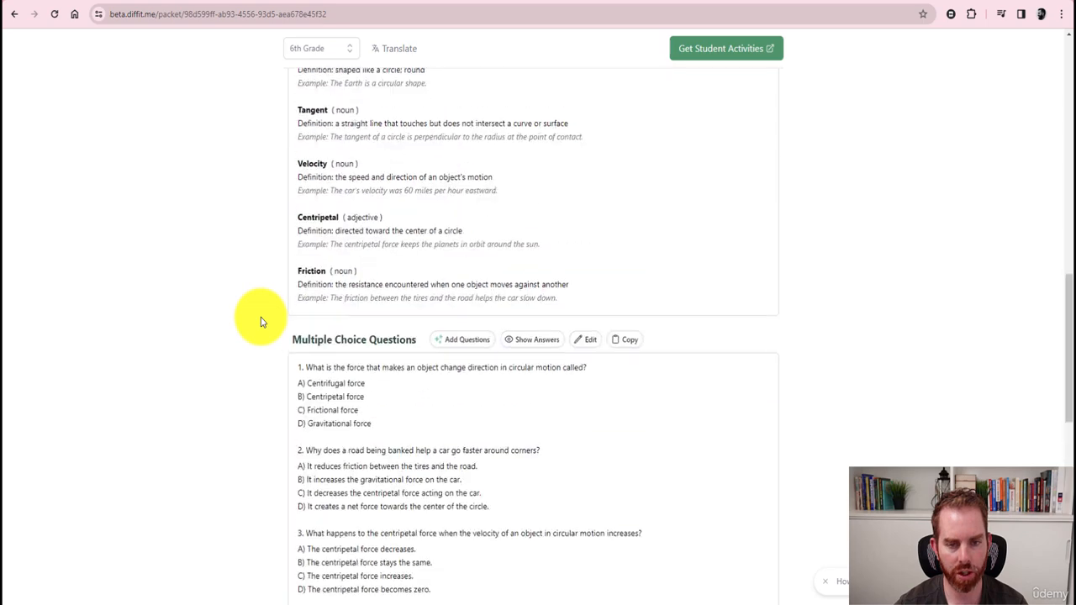
scroll(261, 322, up, 10)
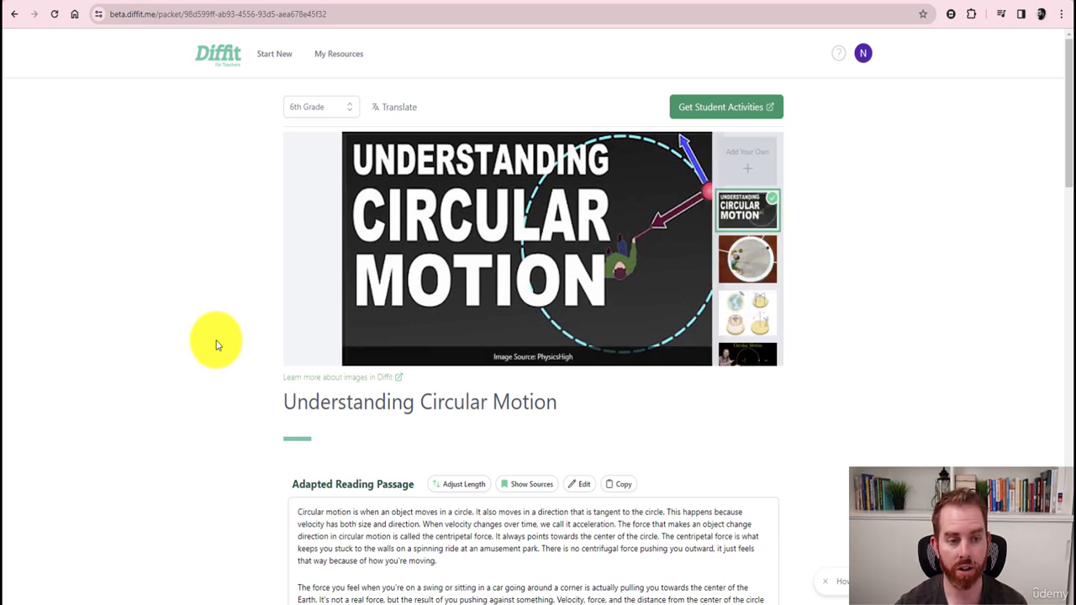
Open the student activities gallery and browse its templates from Summarize Learning through Critical Thinking.
click(728, 109)
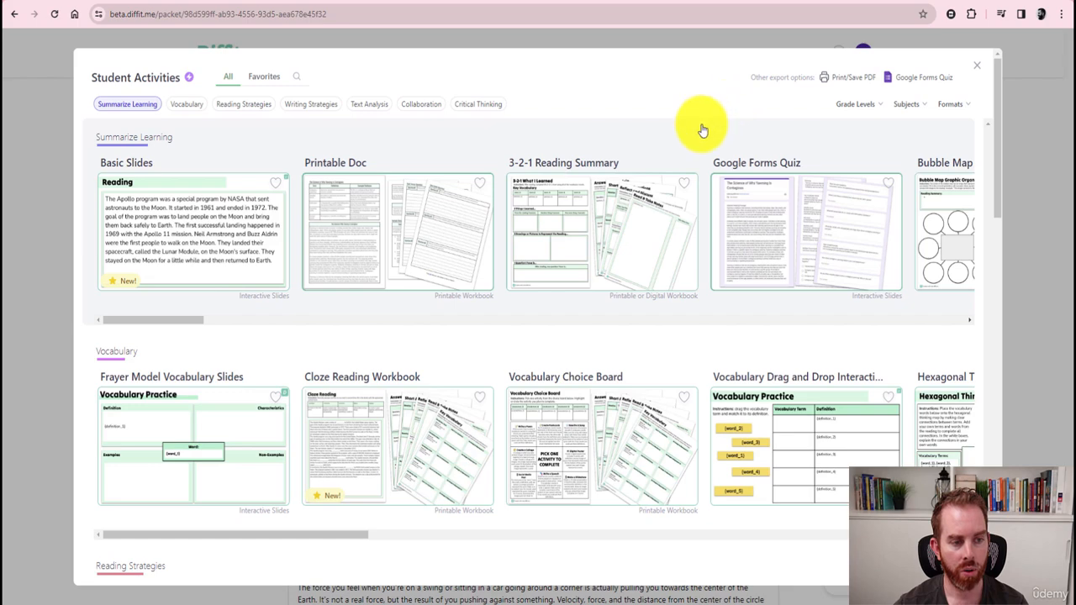
scroll(486, 269, down, 5)
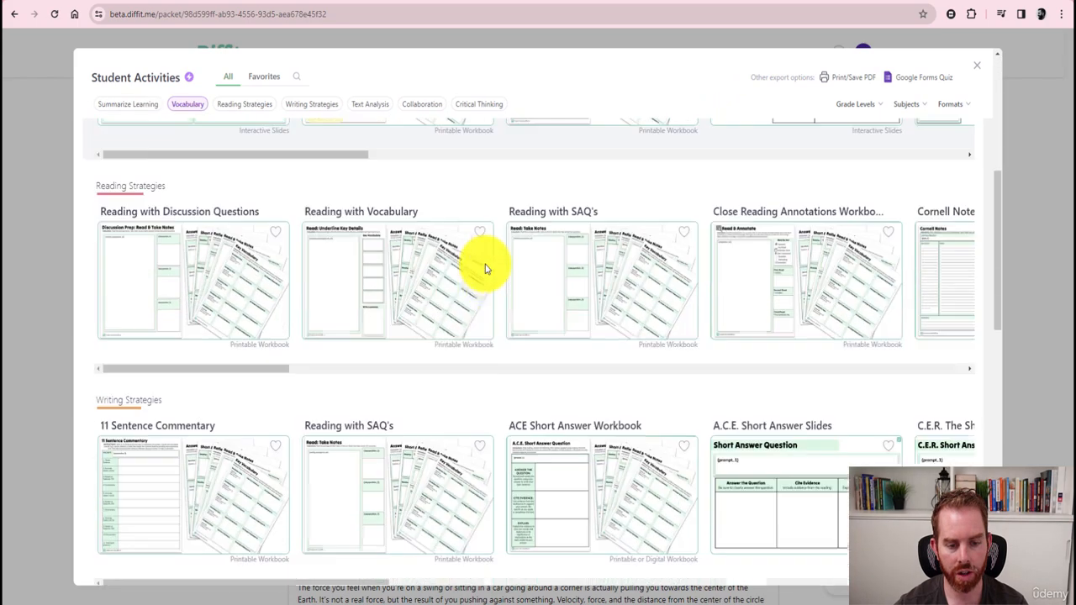
scroll(486, 270, down, 4)
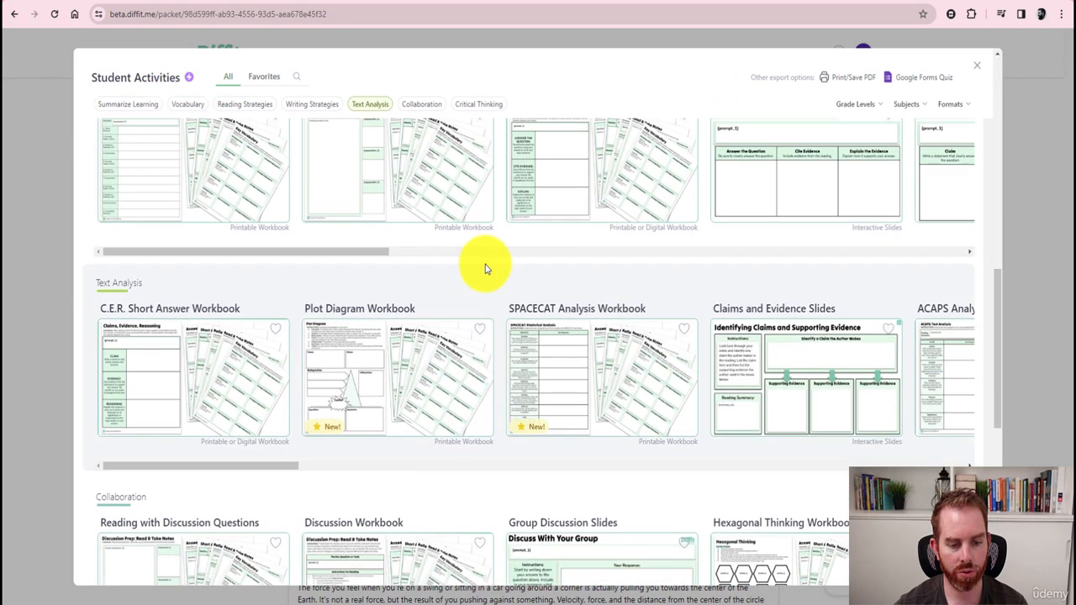
scroll(486, 270, down, 4)
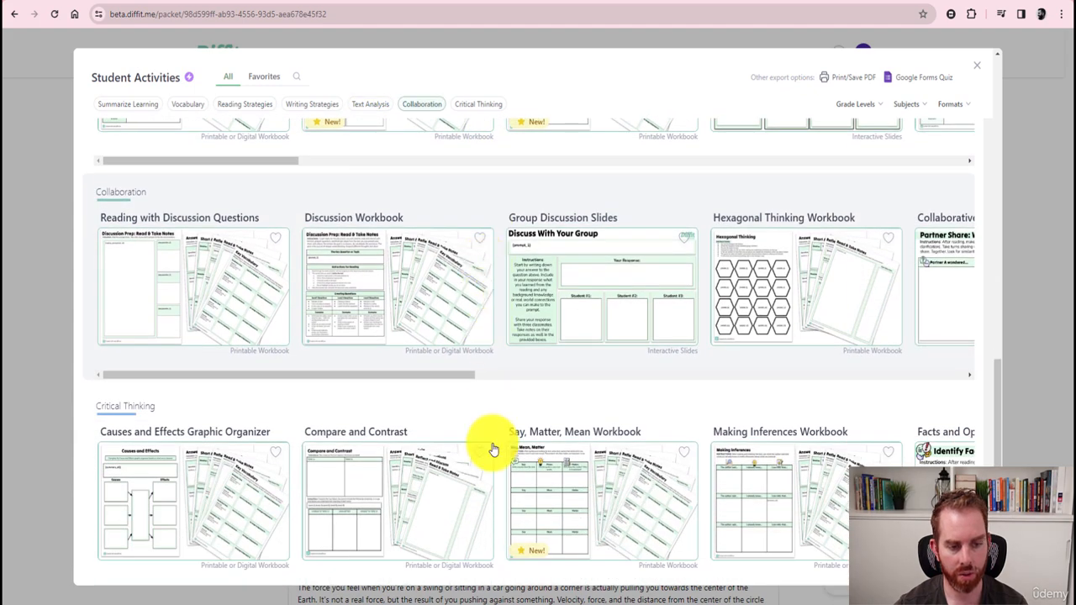
scroll(492, 448, down, 2)
scroll(493, 448, down, 2)
scroll(492, 446, up, 6)
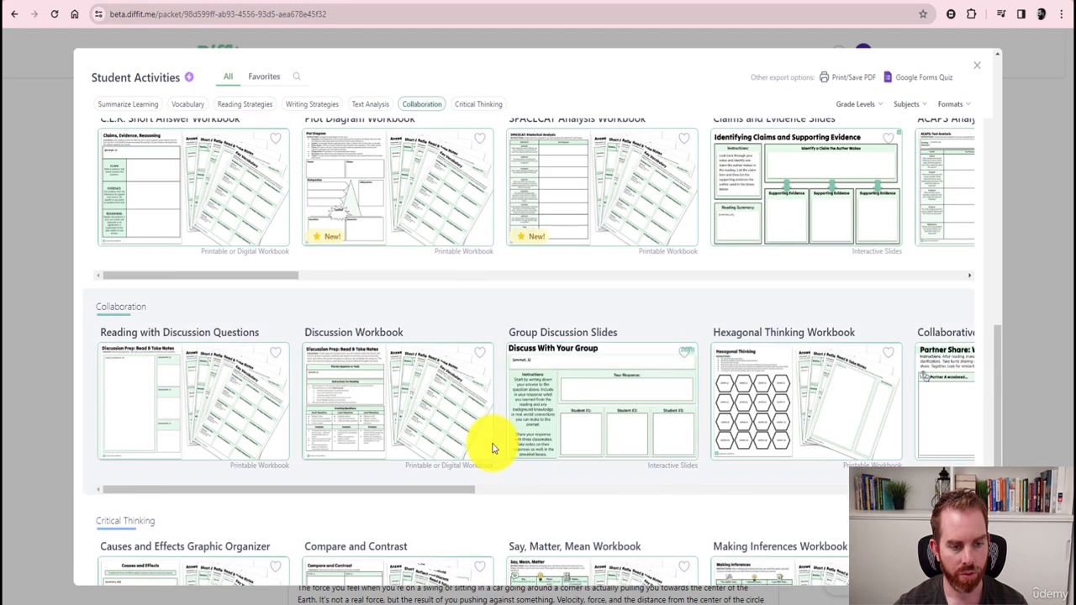
Preview the Discussion Workbook activity, check its grade levels and subjects, and return to the gallery.
click(393, 398)
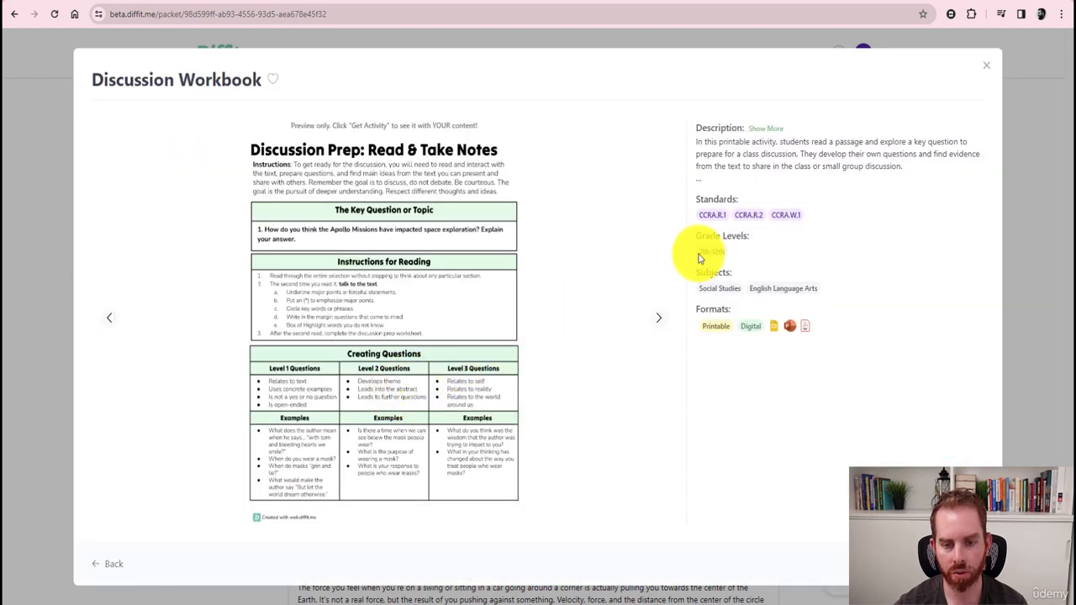
drag(697, 252, 744, 254)
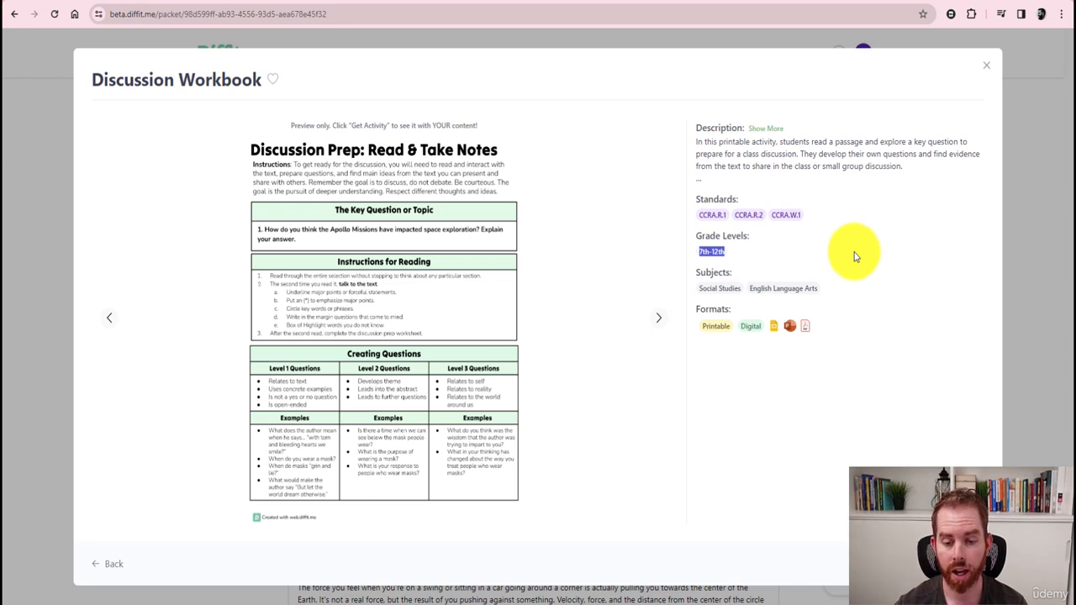
drag(702, 288, 838, 286)
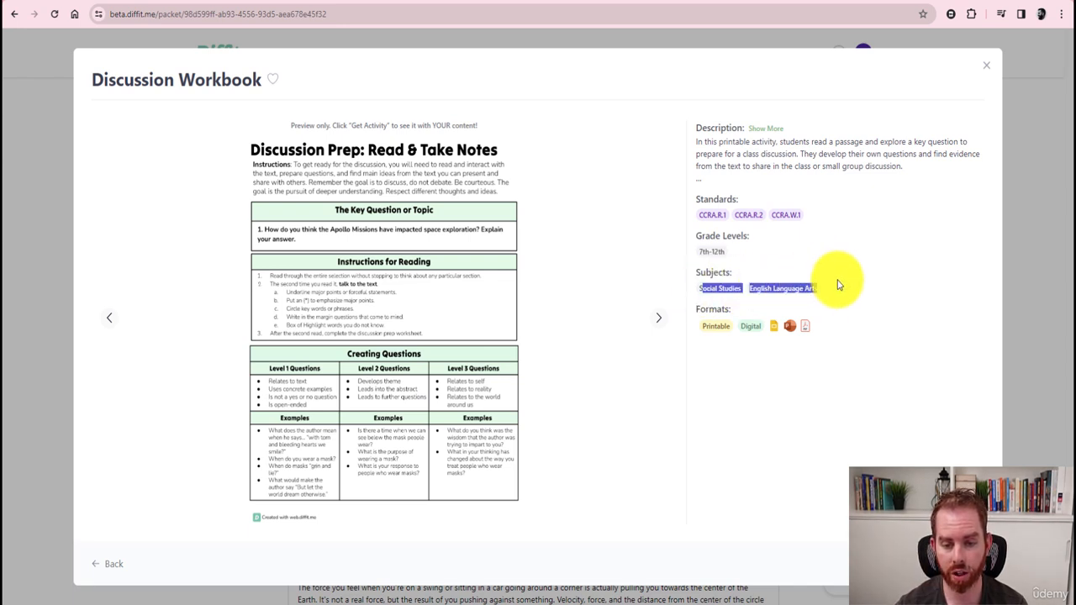
click(830, 289)
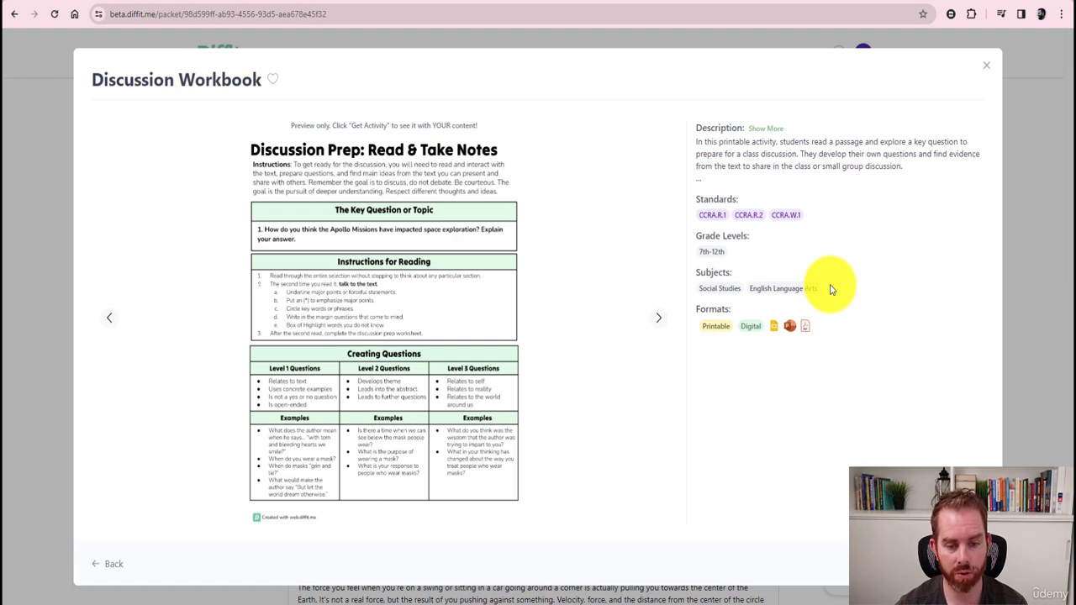
click(113, 565)
Browse the activity templates across all categories again, including the further Text Analysis and Collaboration options.
scroll(337, 336, up, 4)
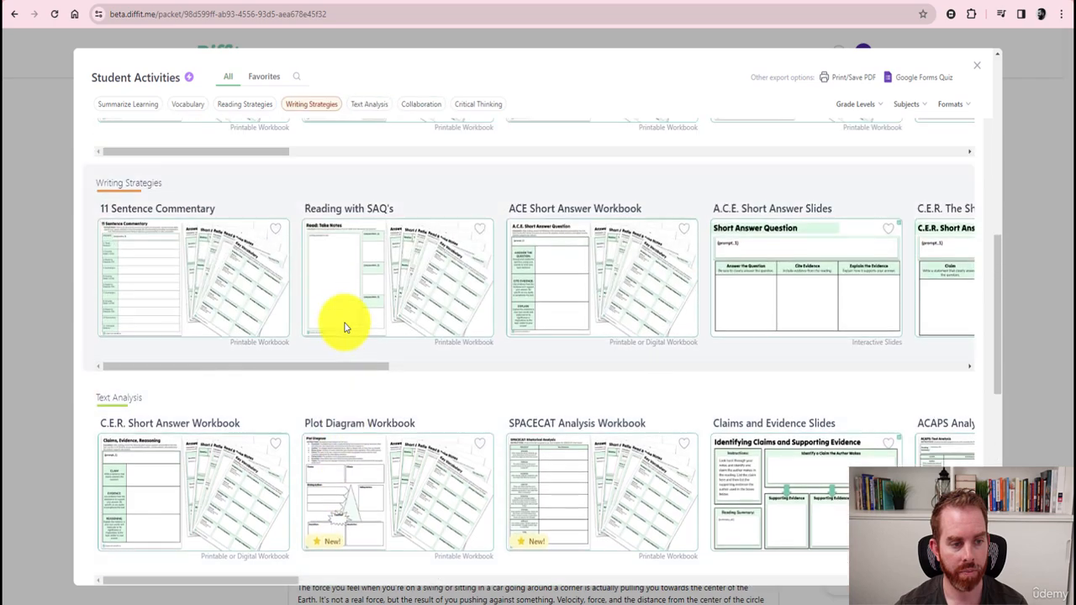
scroll(345, 328, up, 3)
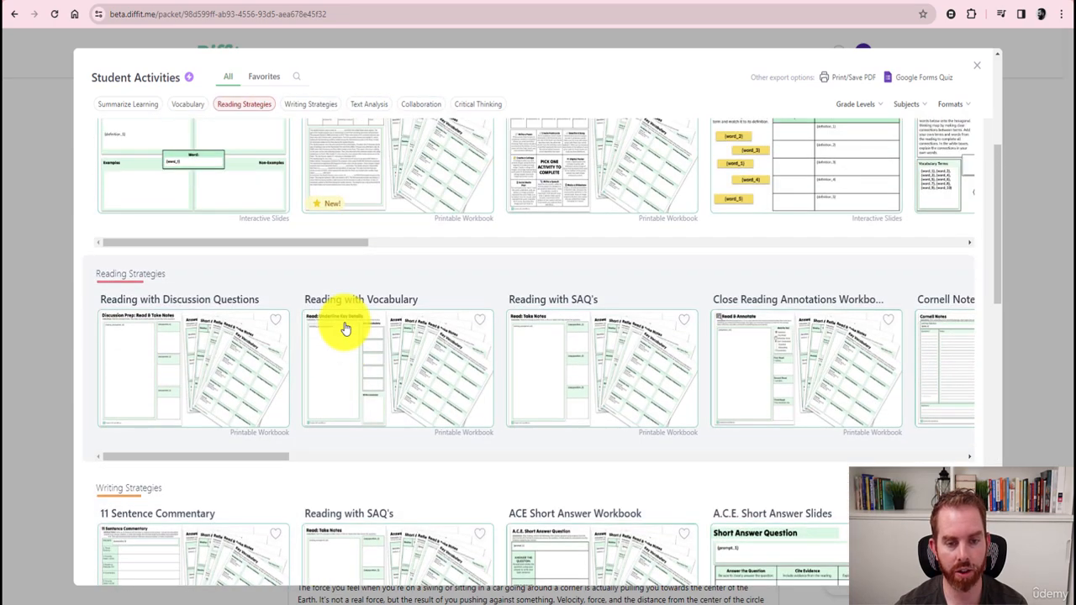
scroll(344, 328, up, 3)
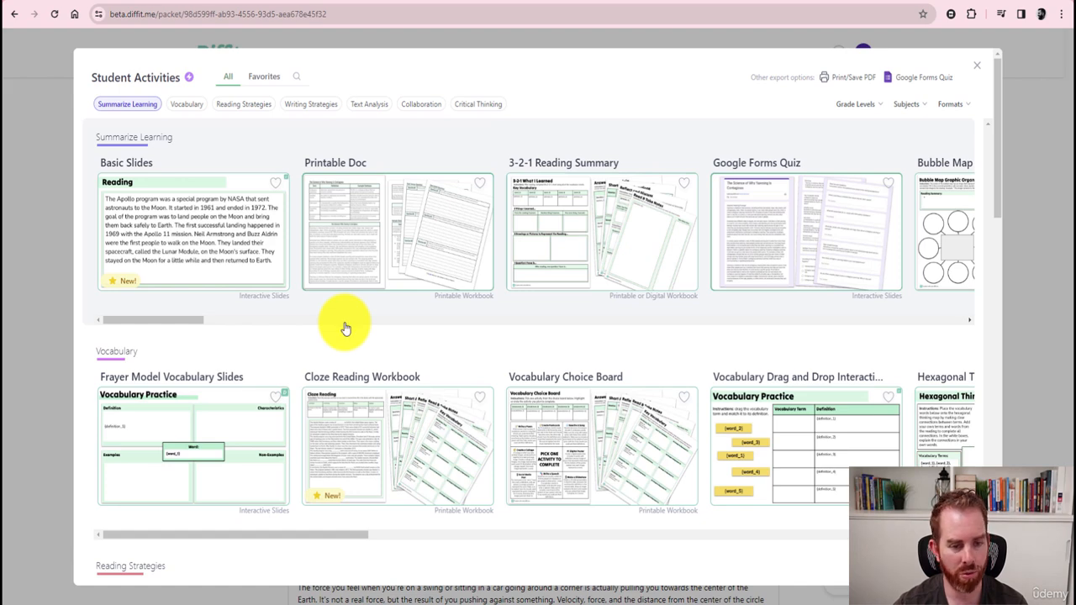
scroll(344, 328, down, 3)
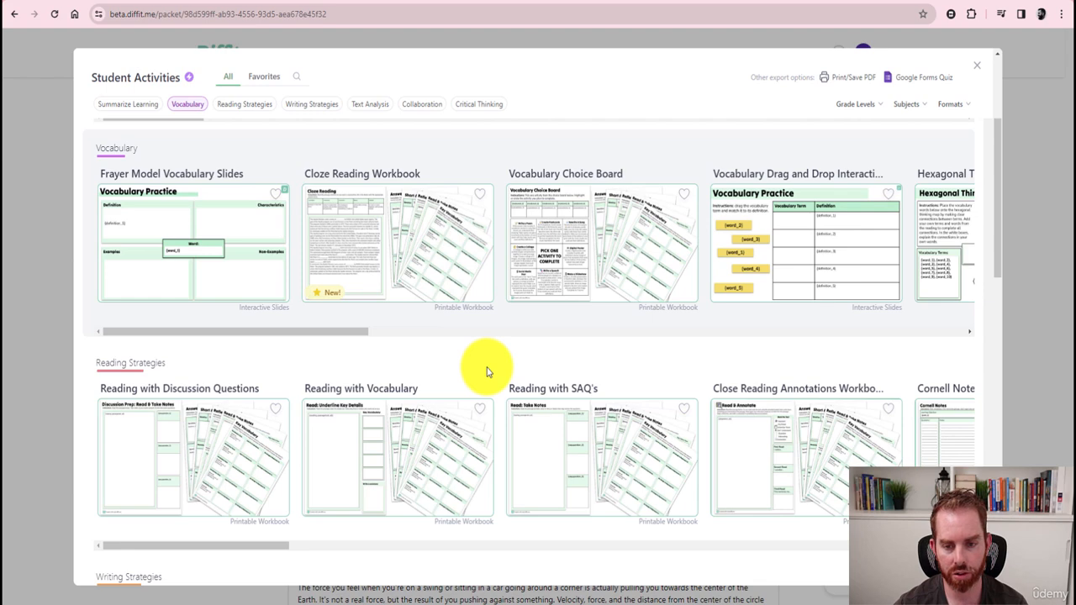
scroll(486, 371, down, 3)
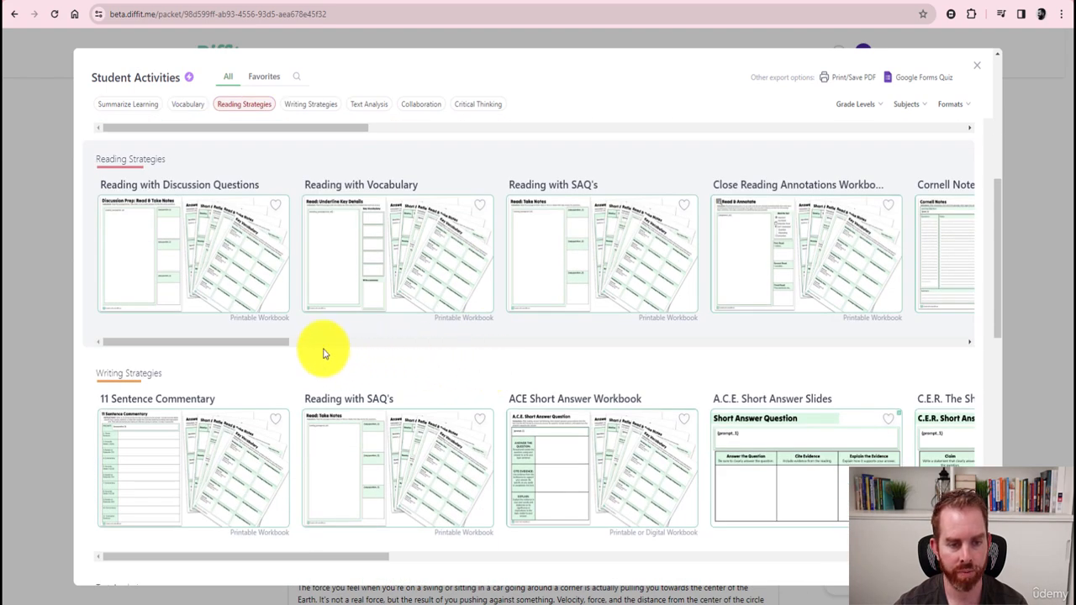
scroll(324, 353, down, 6)
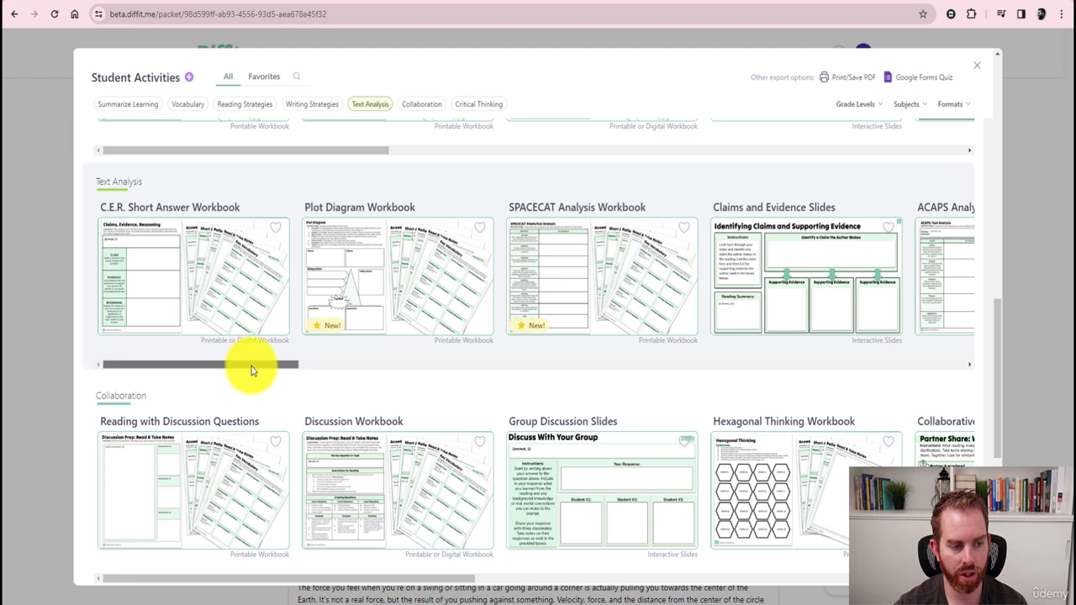
drag(250, 365, 569, 367)
scroll(449, 373, down, 3)
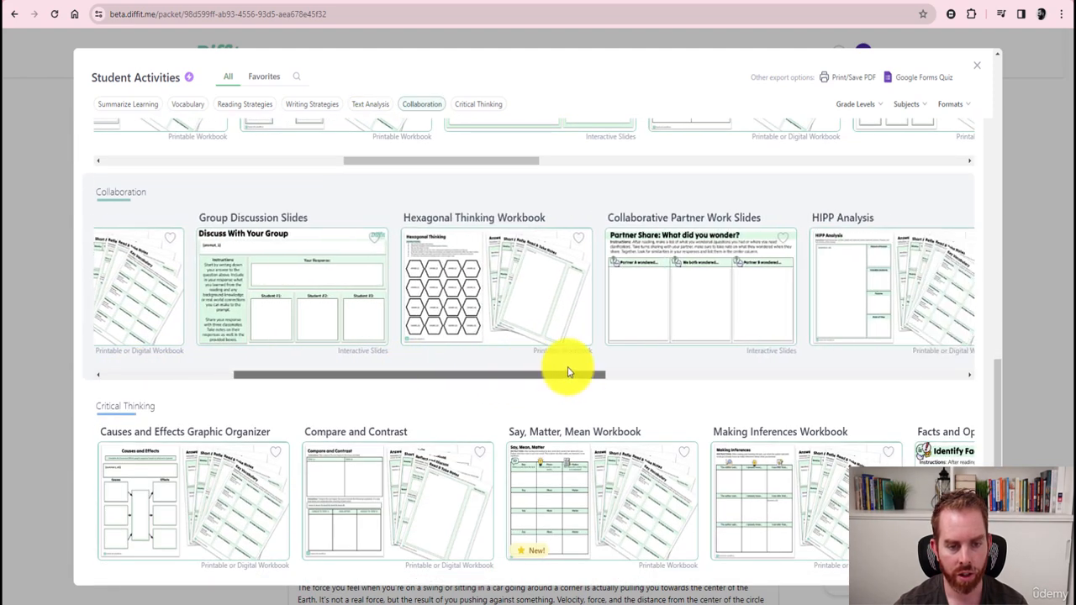
Preview the Hexagonal Thinking Workbook from the Collaboration category, check its grade levels and generate the activity.
click(473, 284)
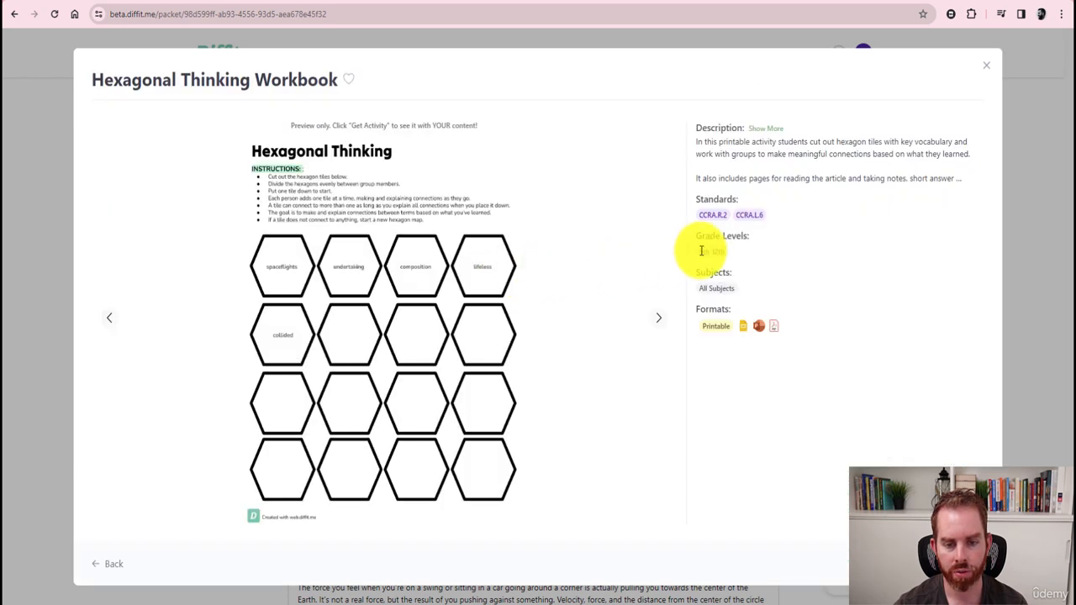
drag(701, 250, 733, 251)
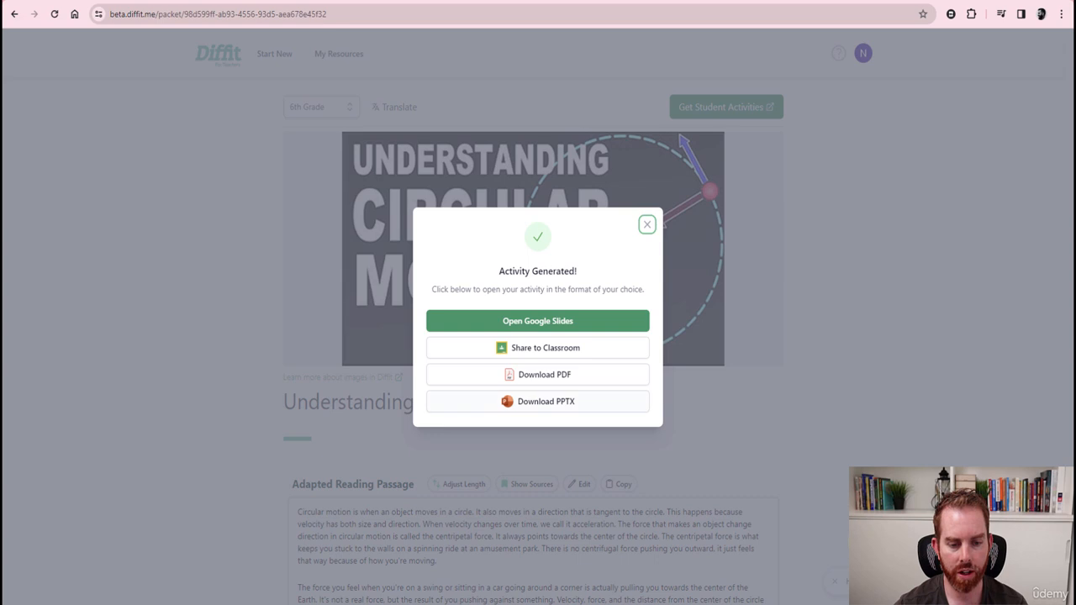
Open the generated activity in Google Slides and select the picture on the Image Analysis: Notice & Wonder slide.
click(533, 322)
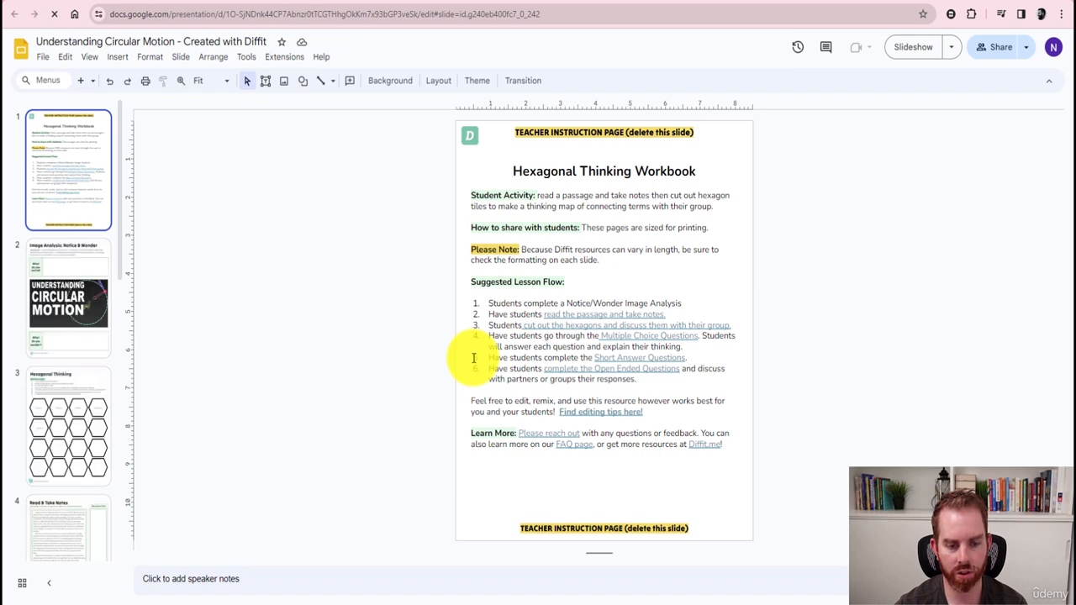
click(77, 303)
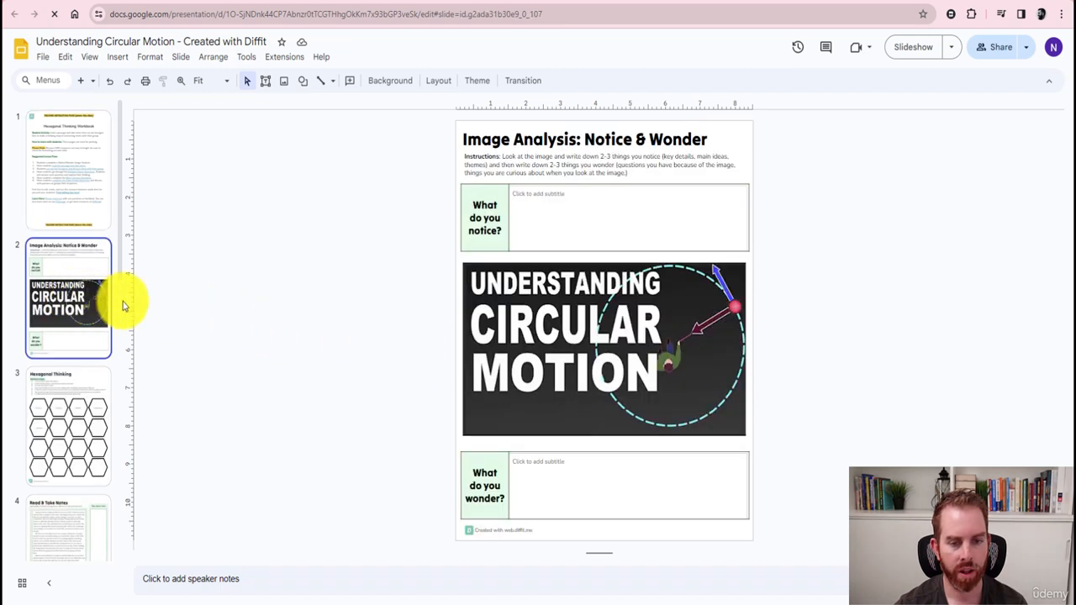
click(563, 321)
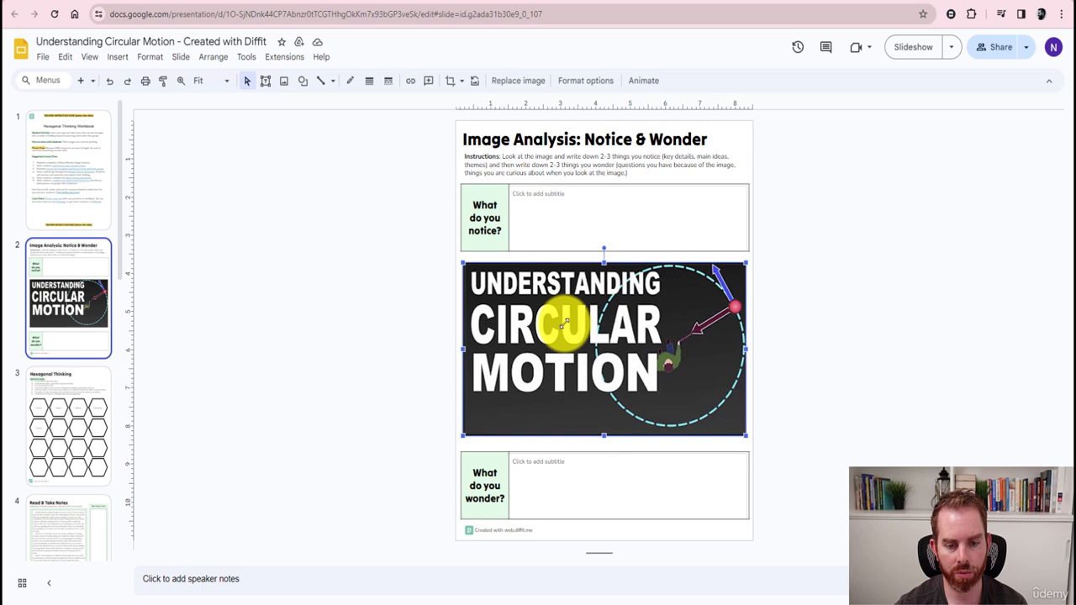
Switch back to Diffit and set the resource's image to the four-illustration Physics Stack Exchange picture, browsing the other image options.
click(620, 5)
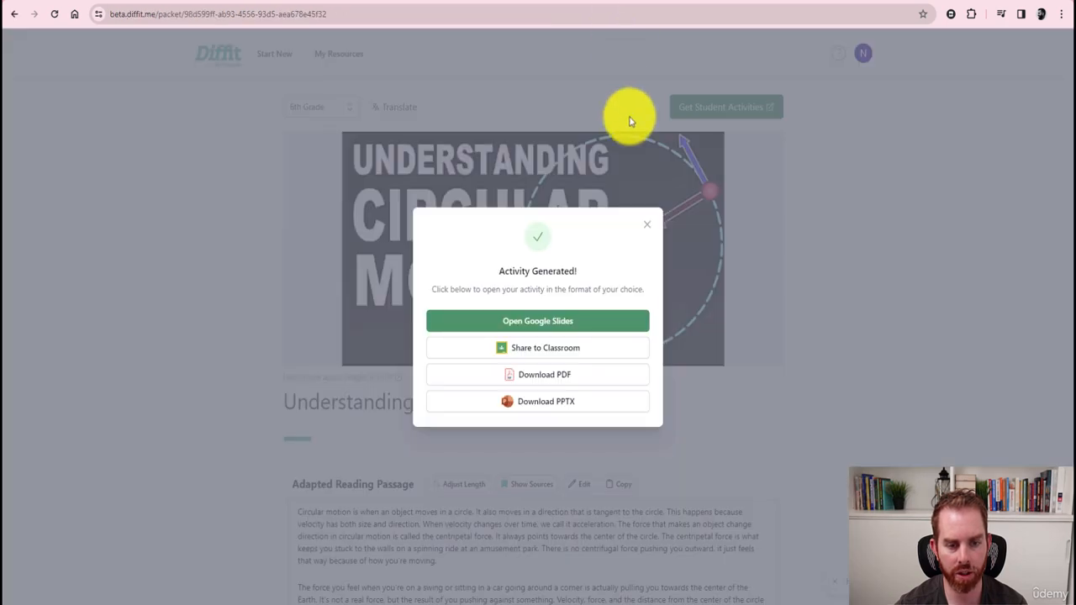
click(646, 225)
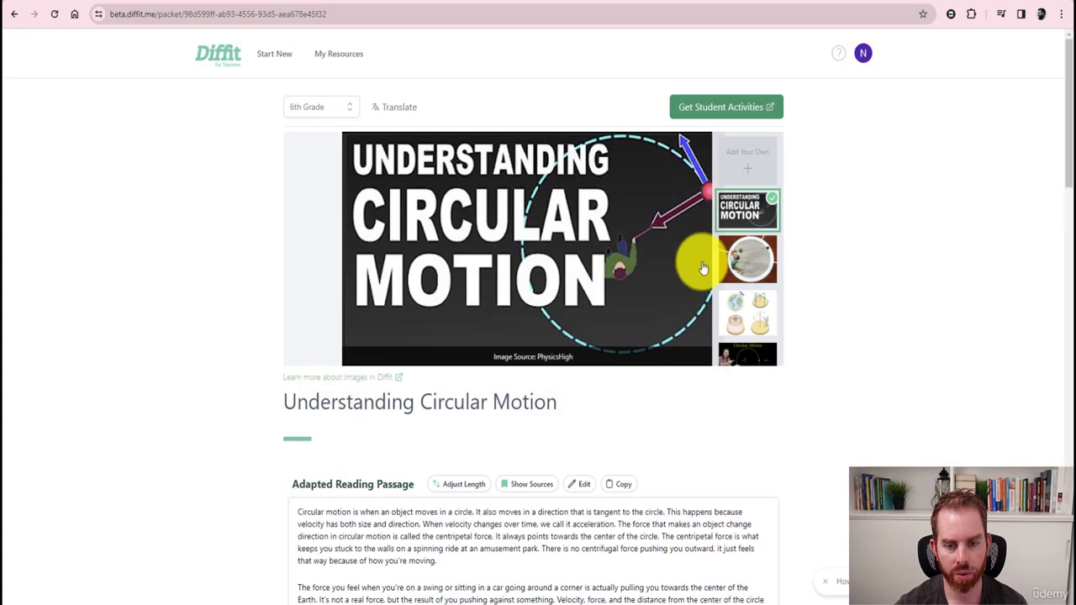
click(756, 307)
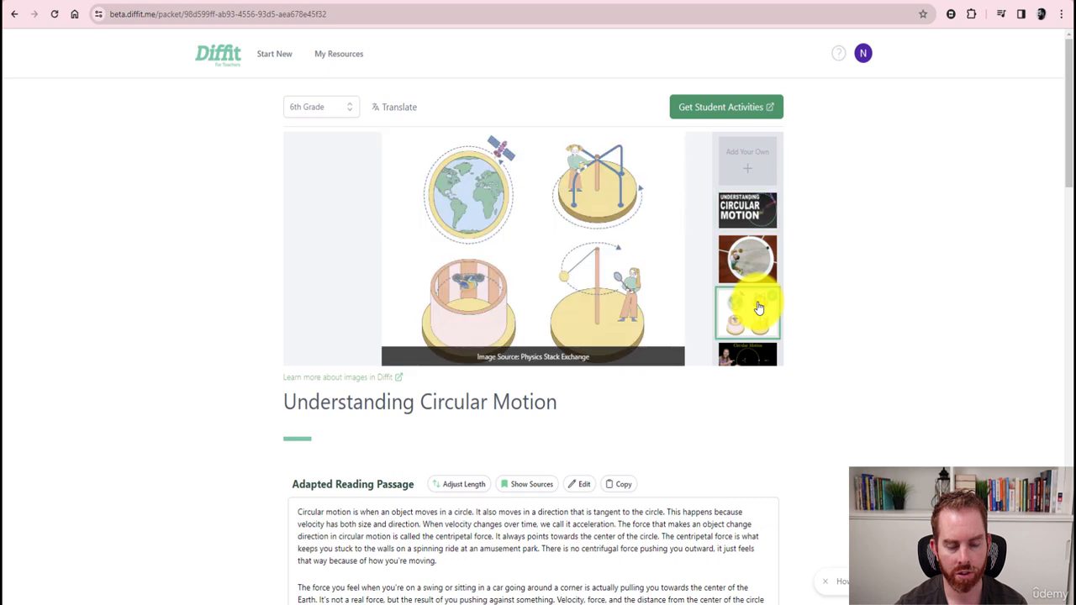
scroll(748, 308, down, 5)
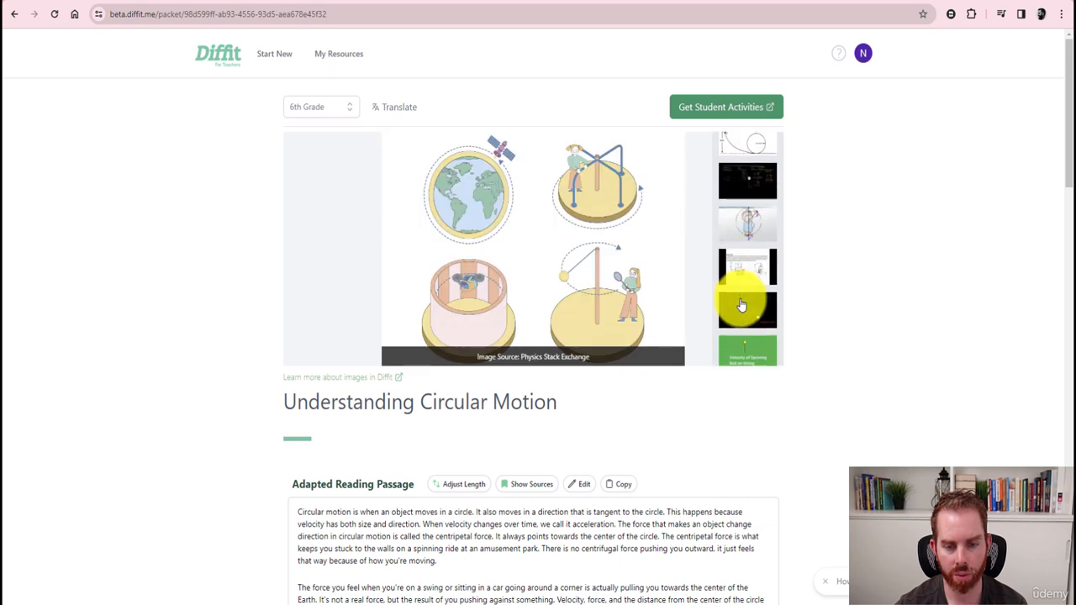
scroll(741, 306, down, 5)
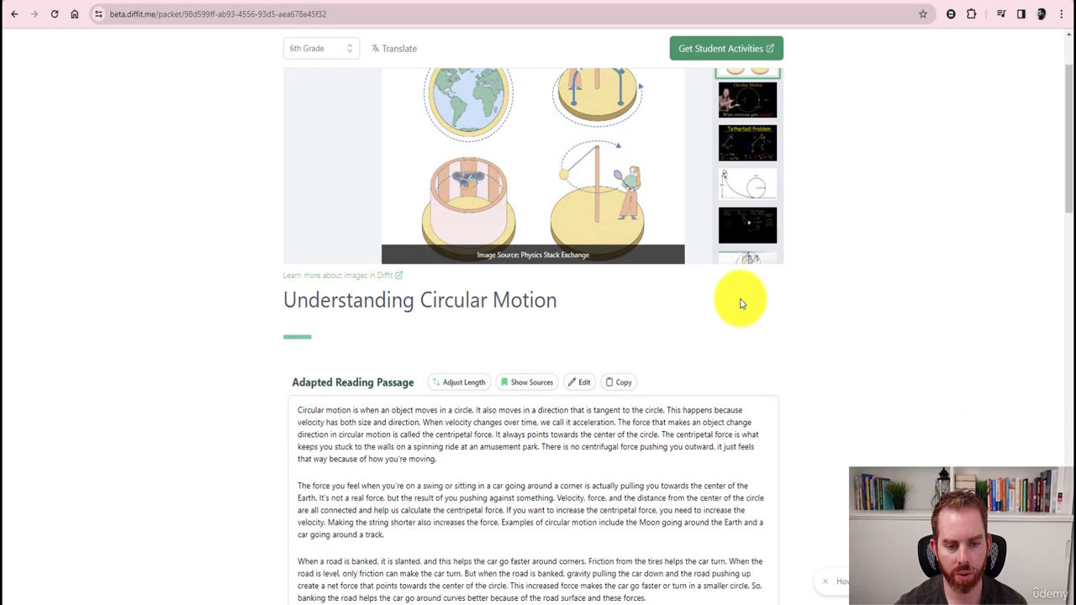
scroll(740, 304, up, 3)
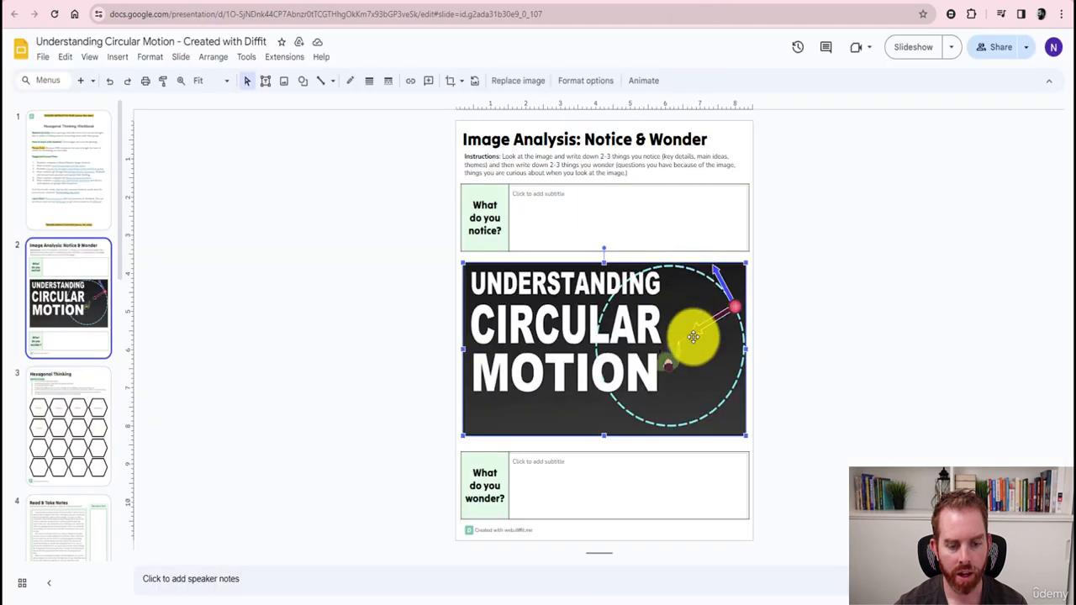
Return to the Google Slides workbook and examine the Hexagonal Thinking and Read & Take Notes slides.
scroll(696, 337, down, 2)
scroll(694, 340, up, 2)
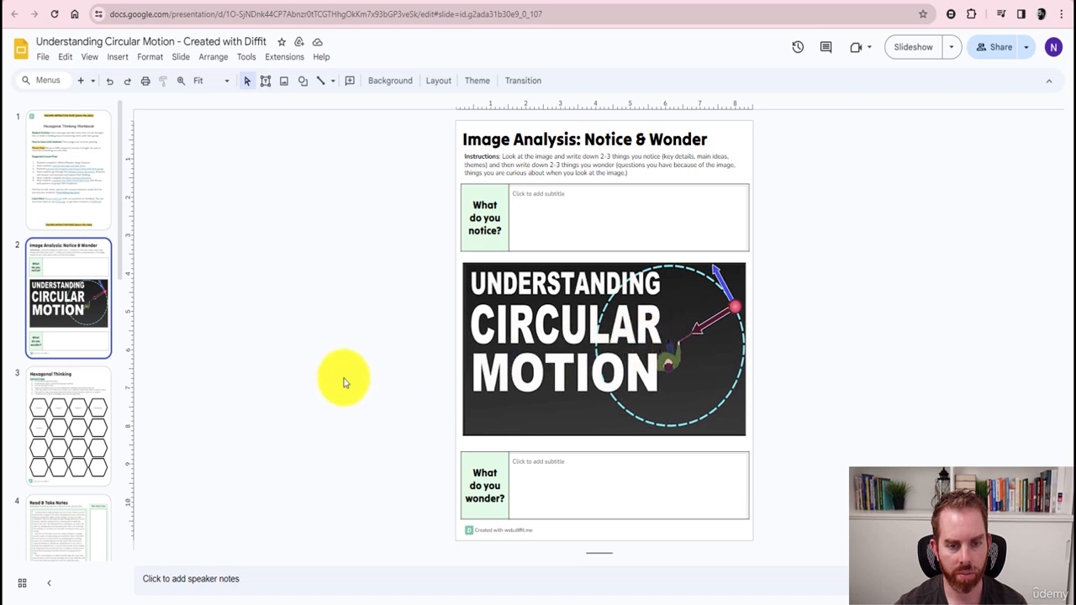
click(74, 412)
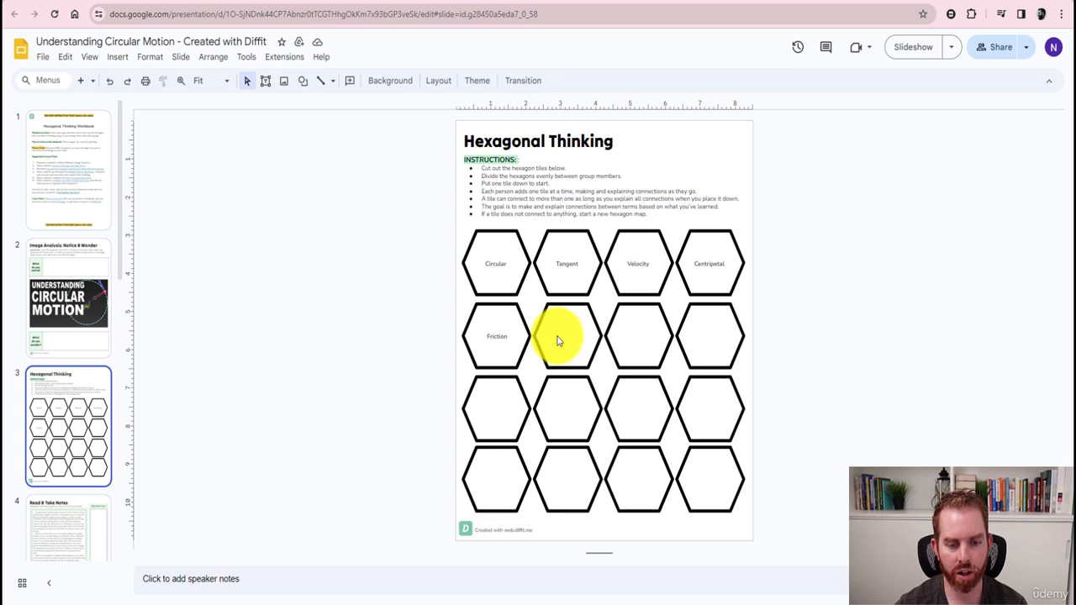
scroll(69, 419, down, 1)
scroll(69, 418, down, 3)
click(69, 415)
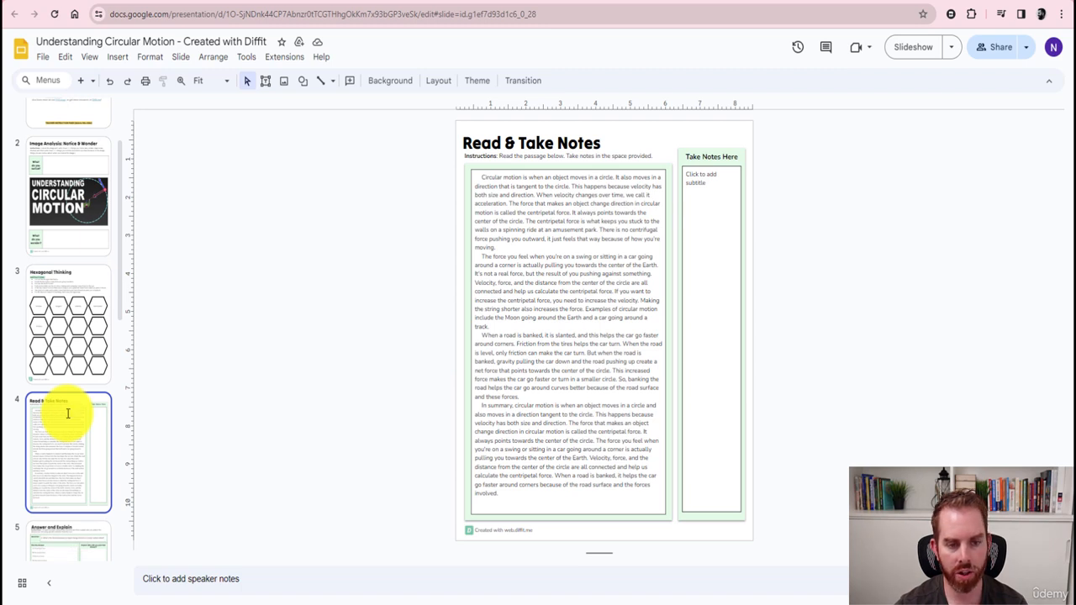
Examine the Answer and Explain, Short Answer Questions and Reflect and Discuss slides of the workbook.
scroll(68, 410, down, 4)
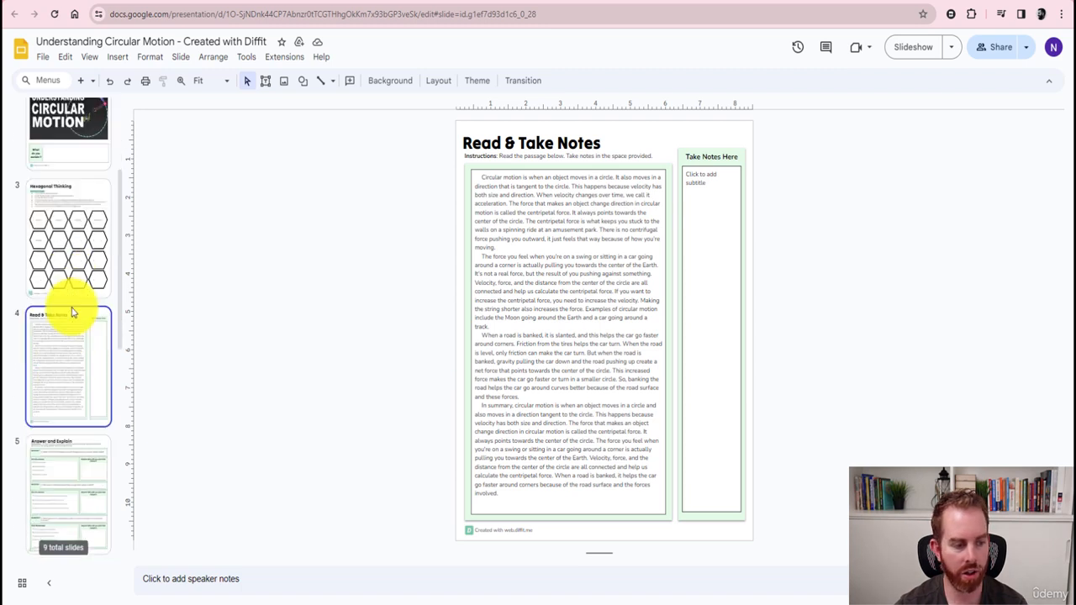
click(76, 259)
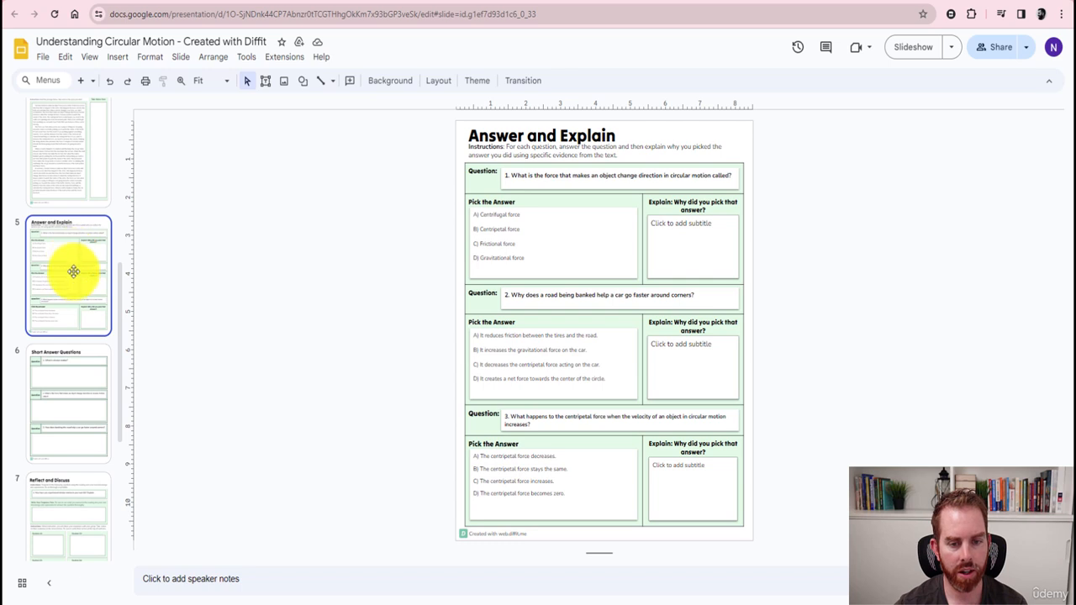
click(72, 391)
scroll(72, 391, down, 3)
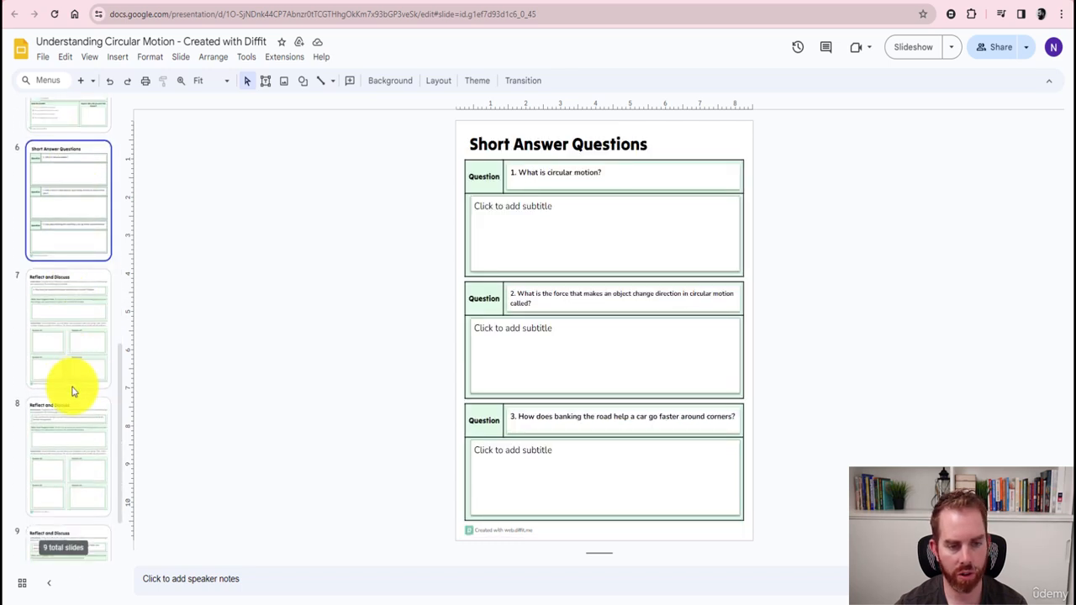
click(73, 313)
scroll(73, 362, down, 2)
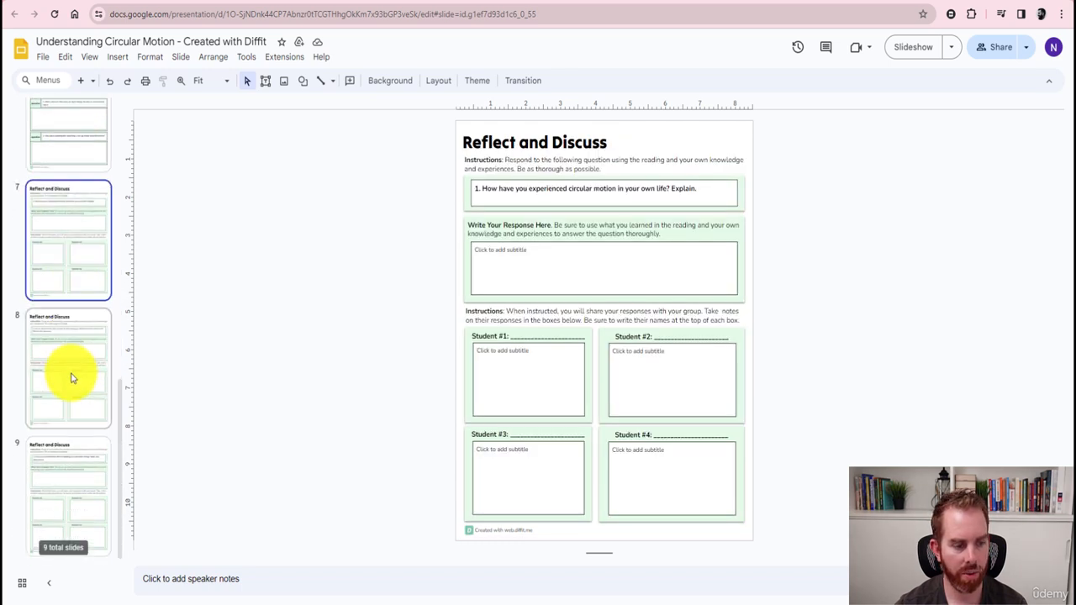
click(72, 404)
click(74, 444)
scroll(74, 437, up, 5)
scroll(74, 433, up, 3)
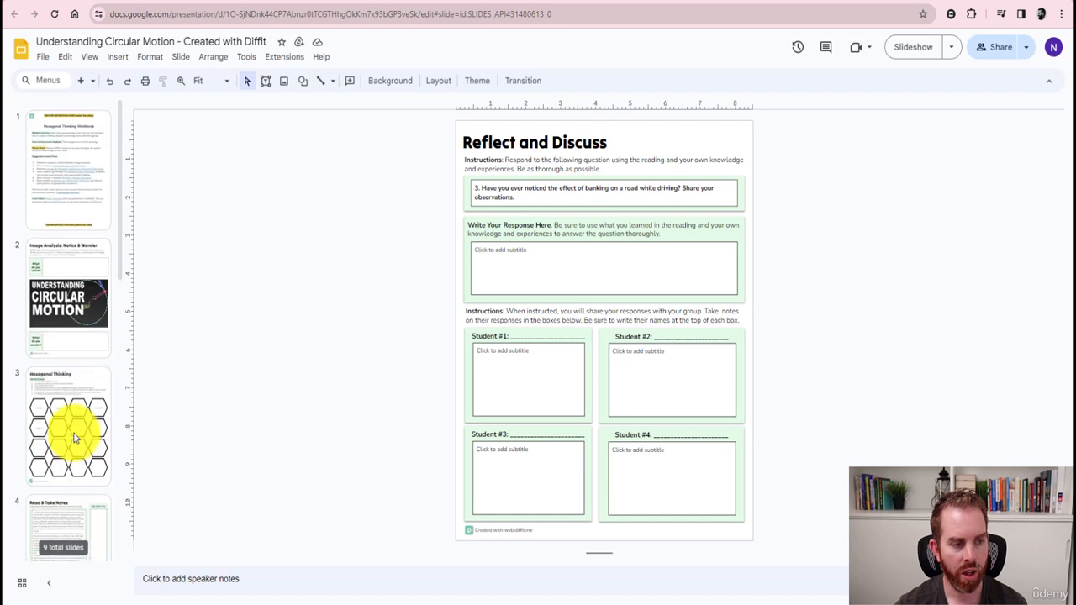
Check the workbook's teacher instruction slide, then switch back to Diffit and start a new resource from a text excerpt.
click(74, 204)
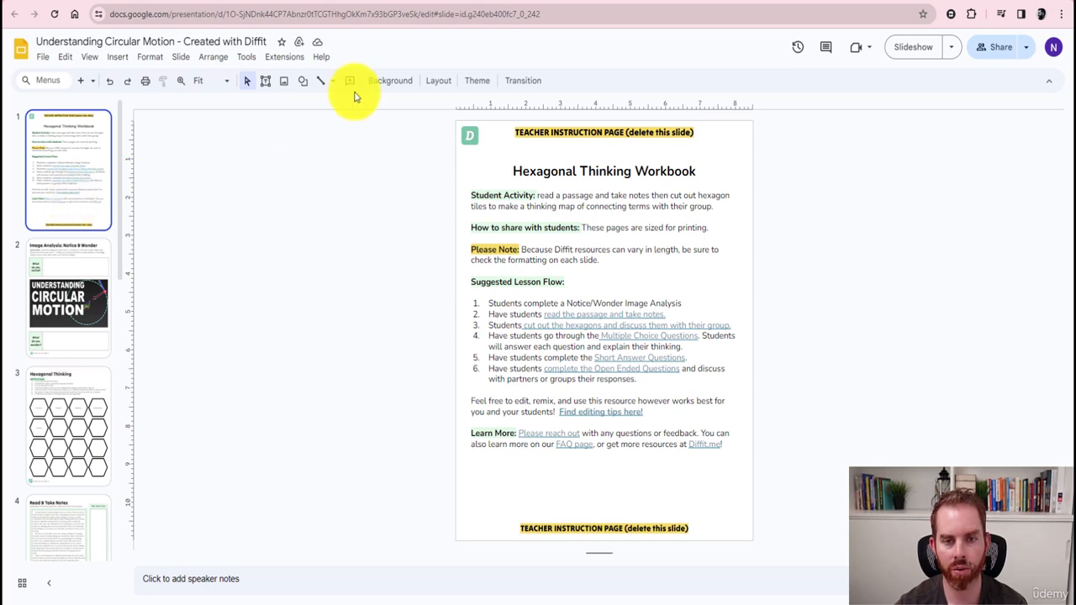
click(632, 5)
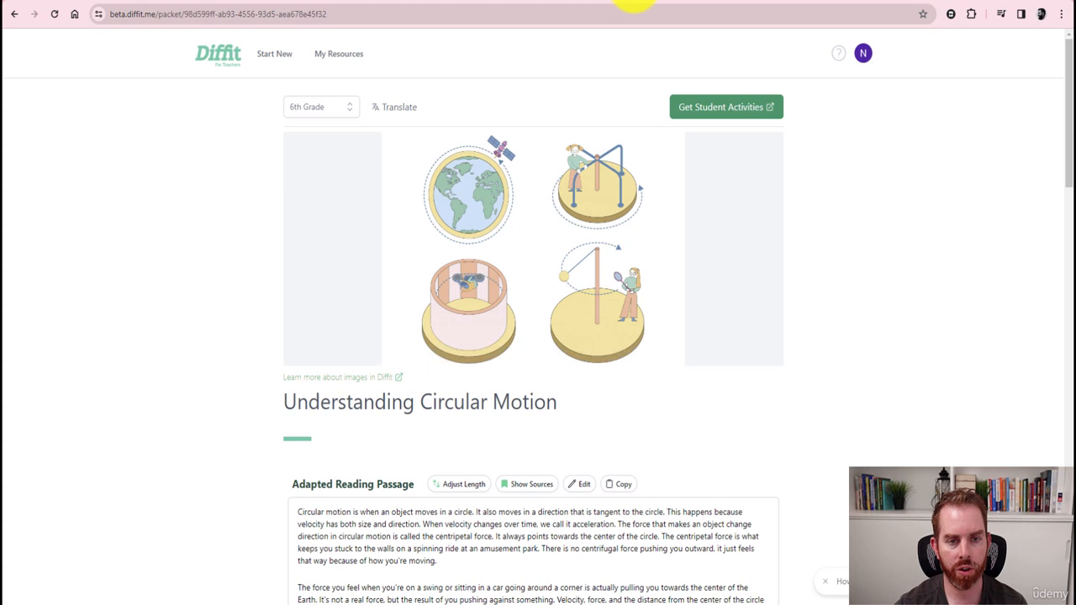
click(274, 56)
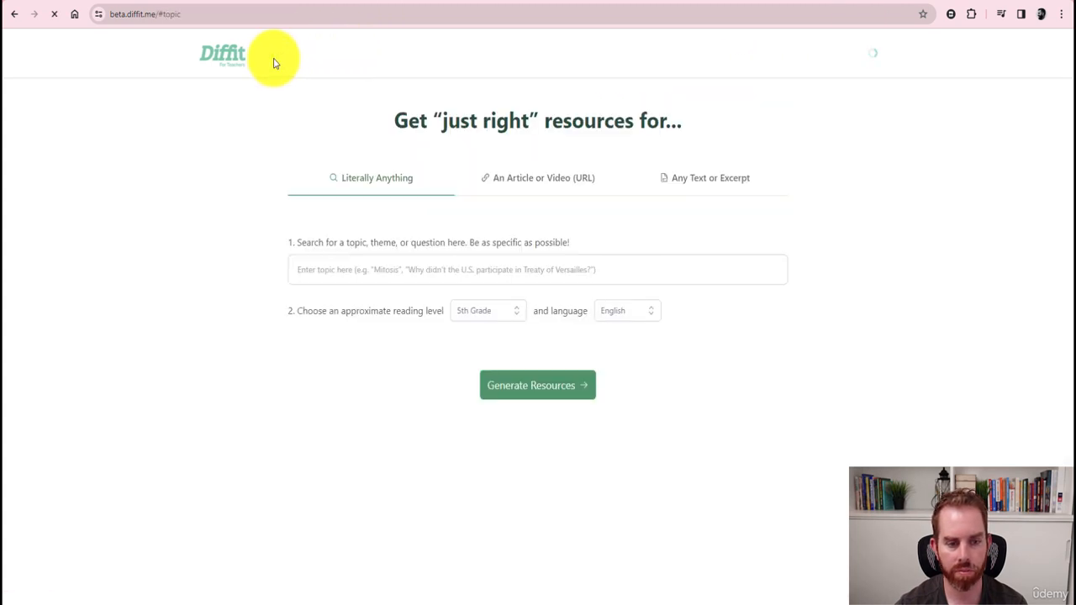
click(698, 187)
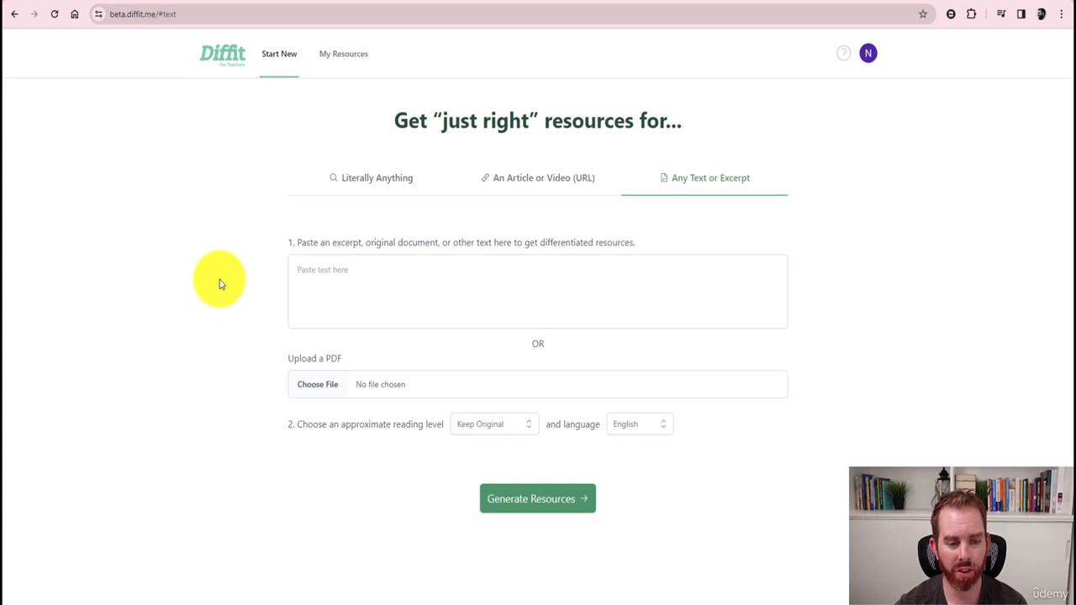
click(302, 286)
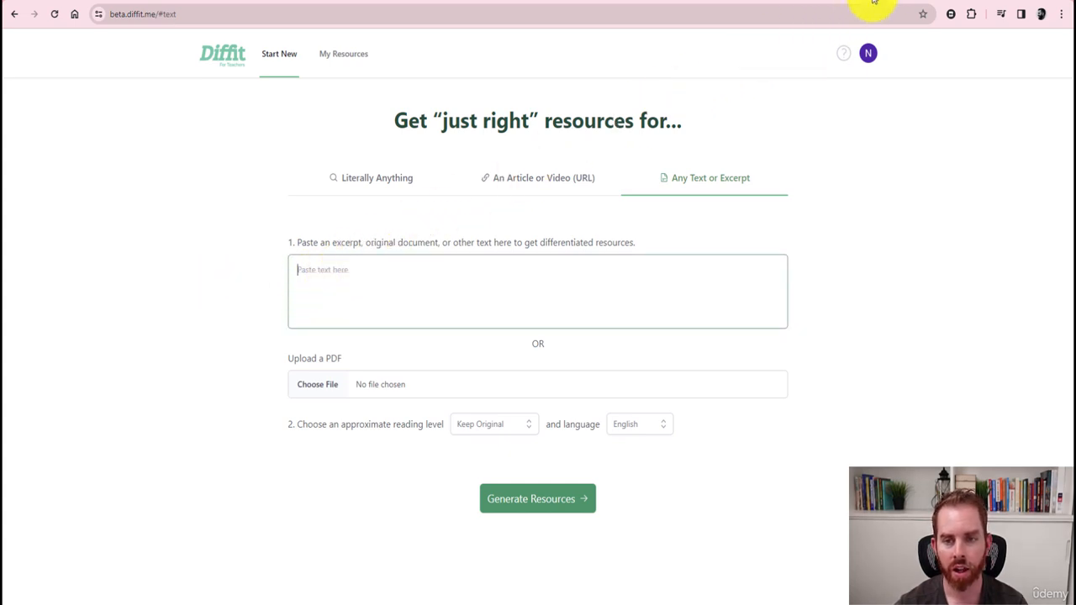
Switch to The Met's "Impressionism: Art and Modernity" essay and copy its full body text.
click(908, 4)
scroll(224, 360, up, 5)
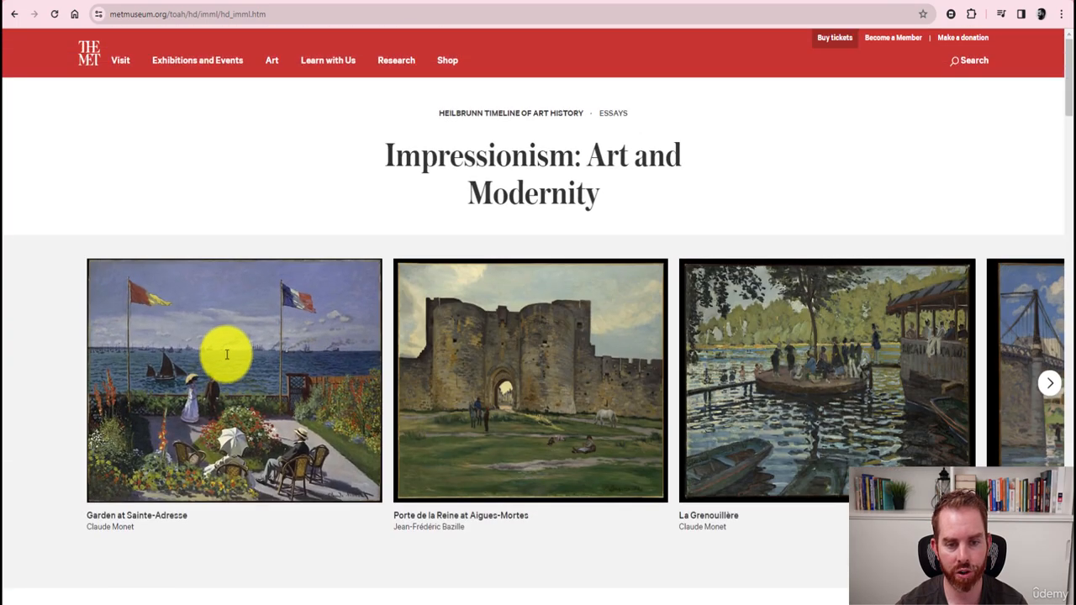
scroll(411, 277, down, 10)
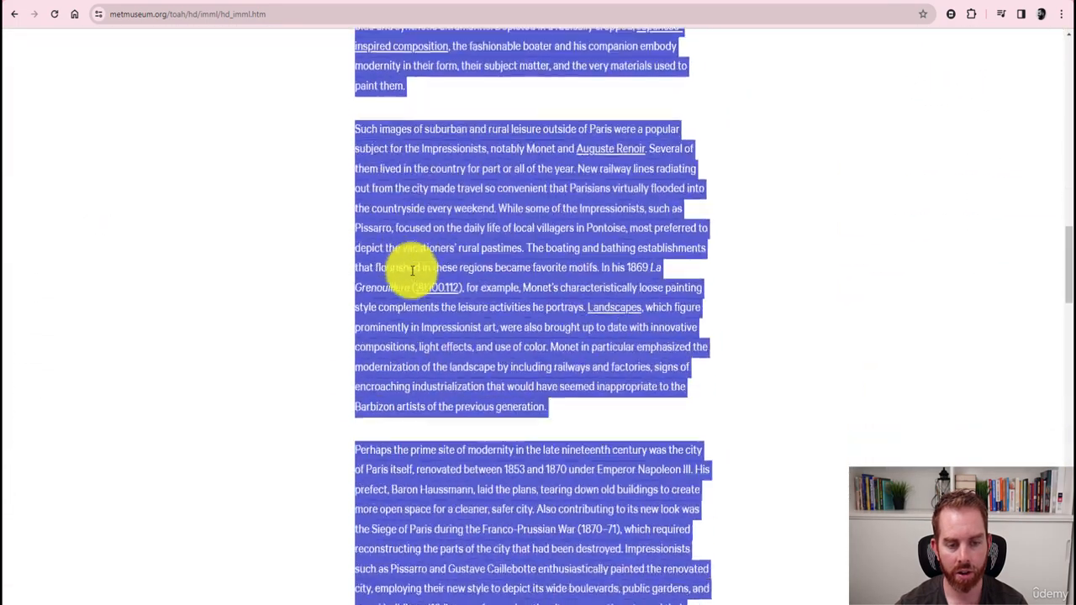
scroll(412, 269, down, 15)
scroll(412, 274, up, 5)
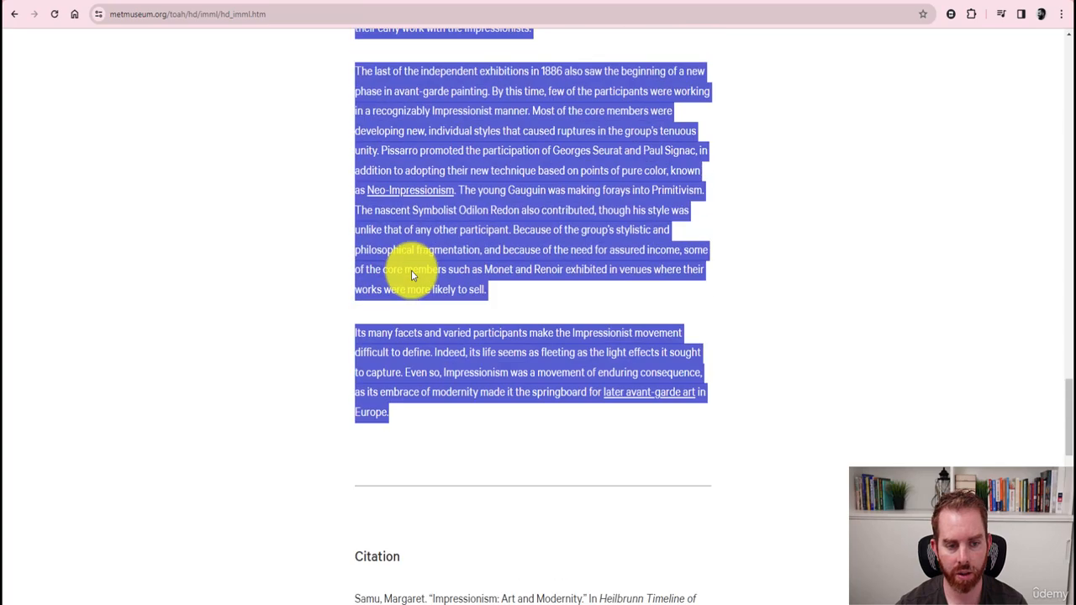
drag(1064, 408, 1065, 126)
right_click(506, 361)
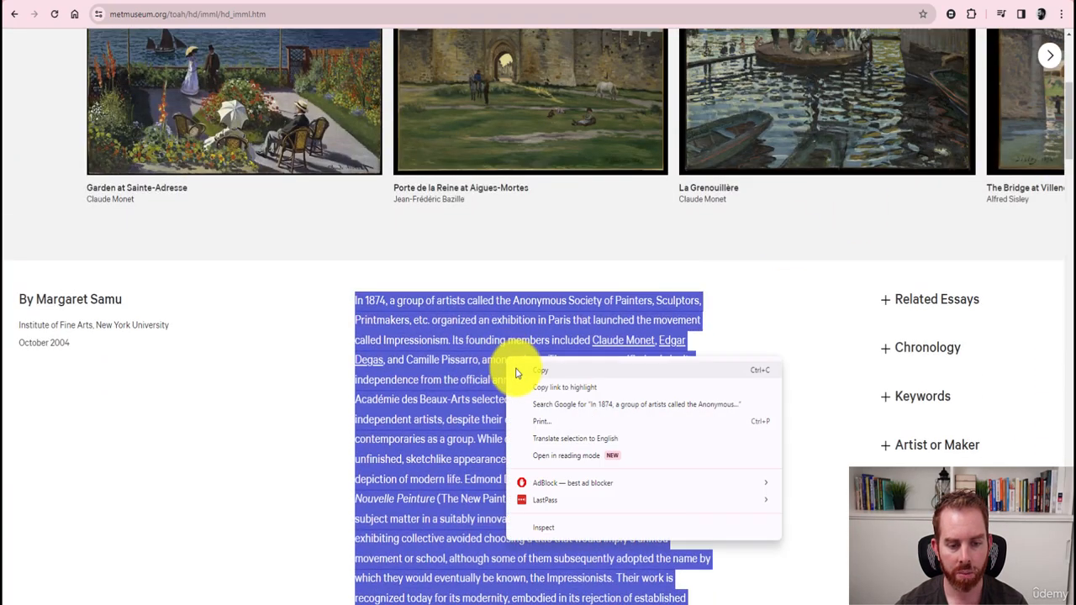
click(516, 372)
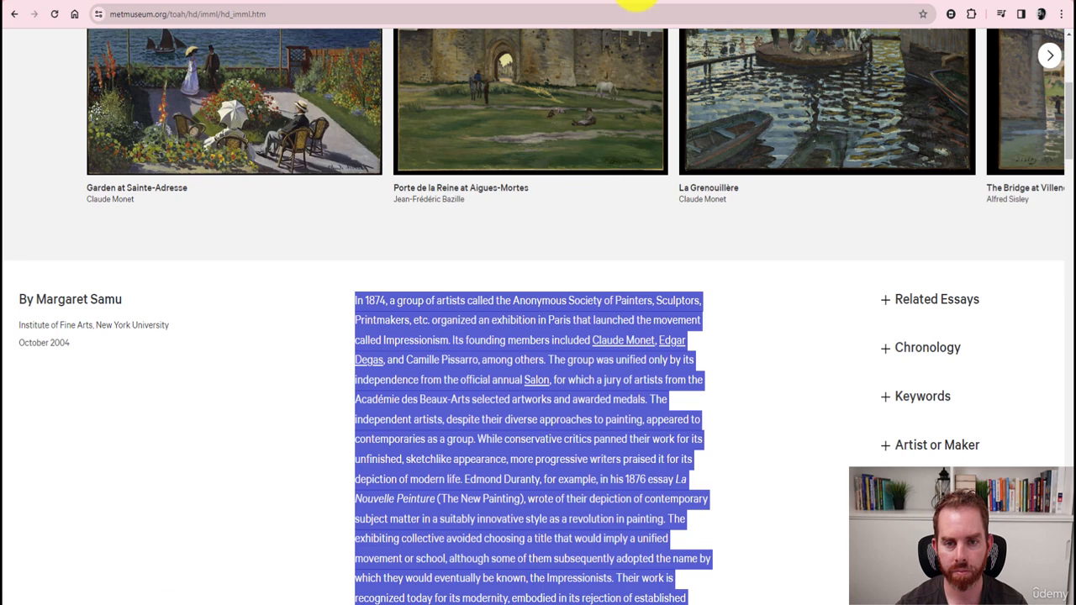
Return to Diffit and paste the copied Impressionism essay as the source excerpt.
click(636, 5)
click(385, 273)
key(ctrl+v)
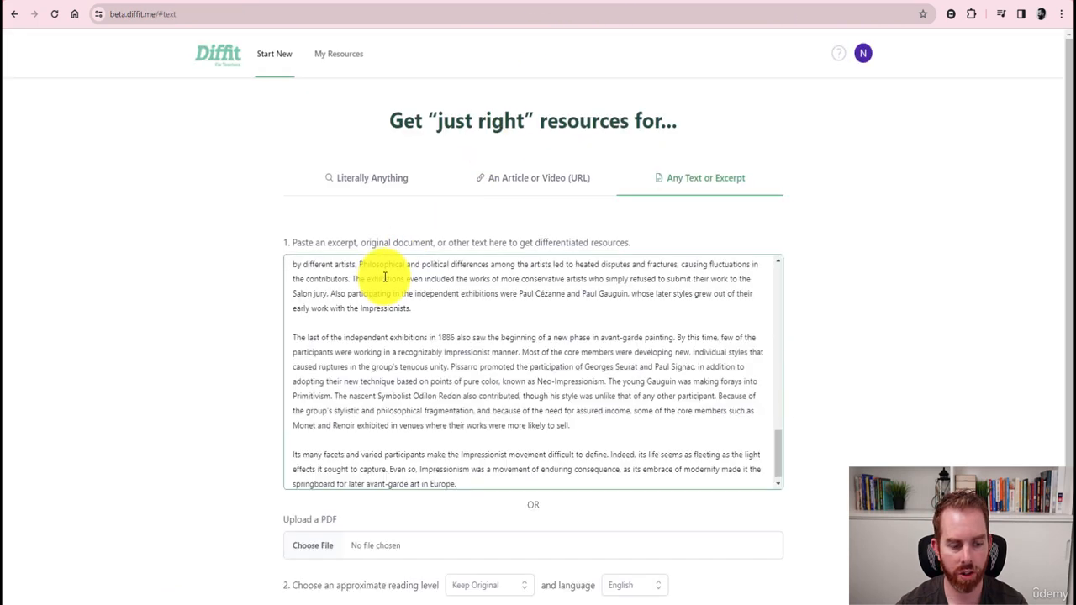
Set the approximate reading level to 4th Grade, keep the language English, and generate the resources.
scroll(385, 282, down, 1)
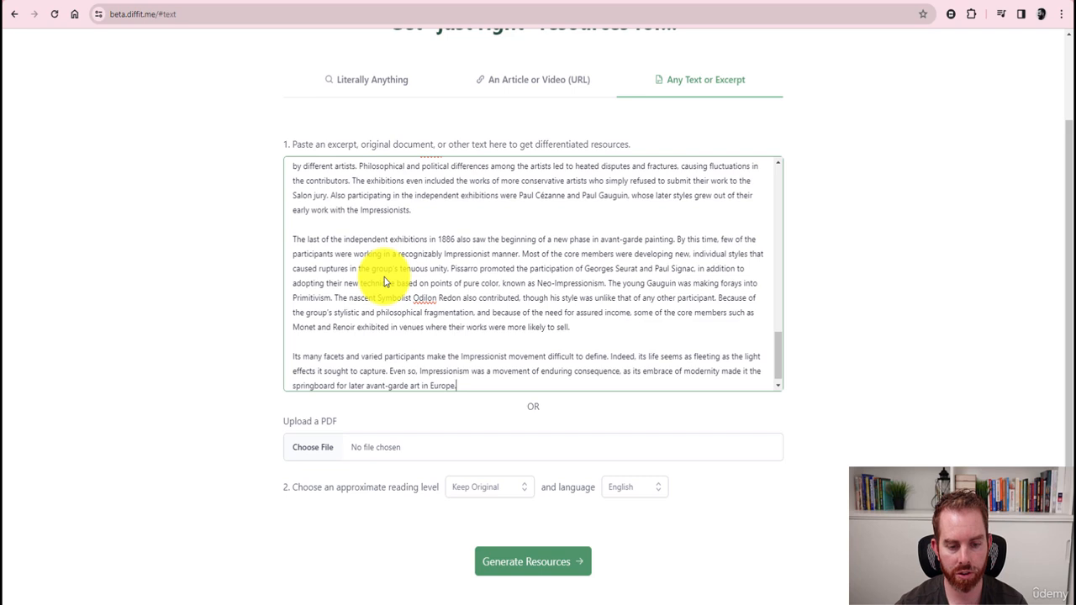
click(520, 494)
scroll(511, 497, down, 1)
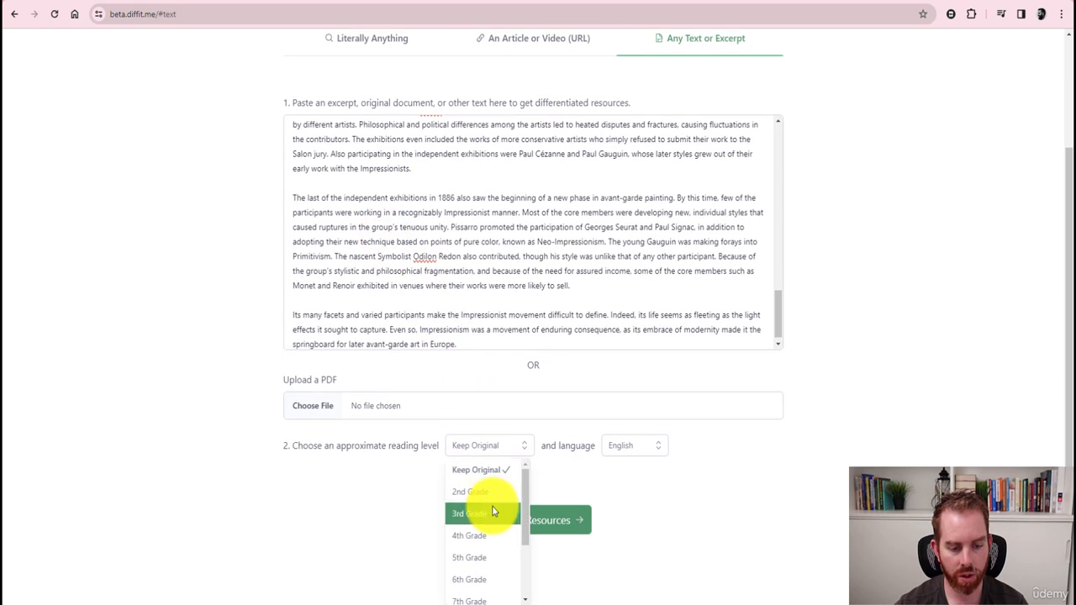
scroll(492, 509, down, 2)
scroll(530, 517, up, 3)
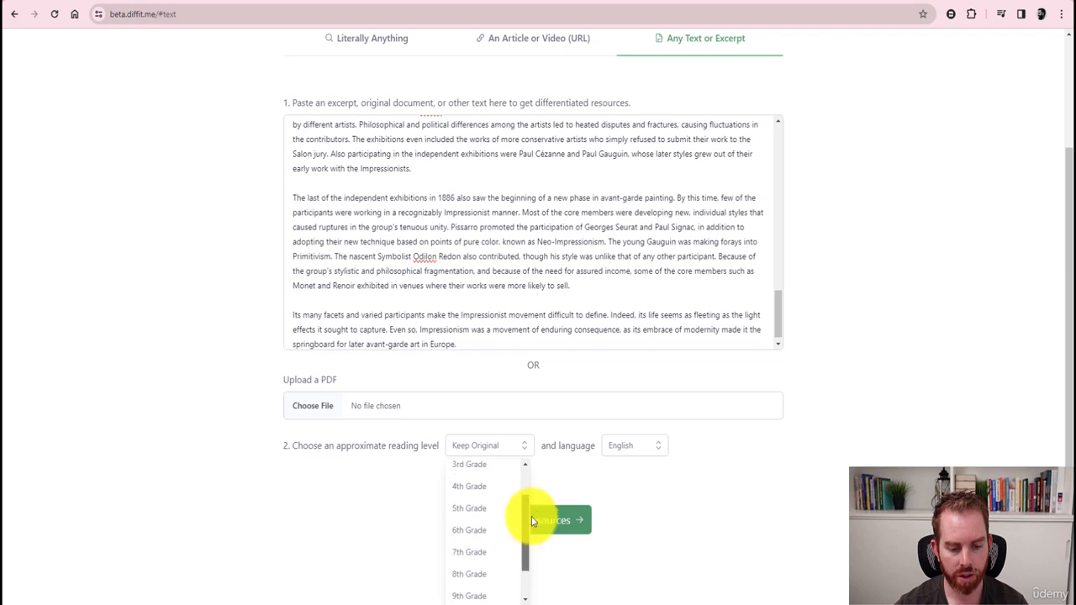
click(475, 507)
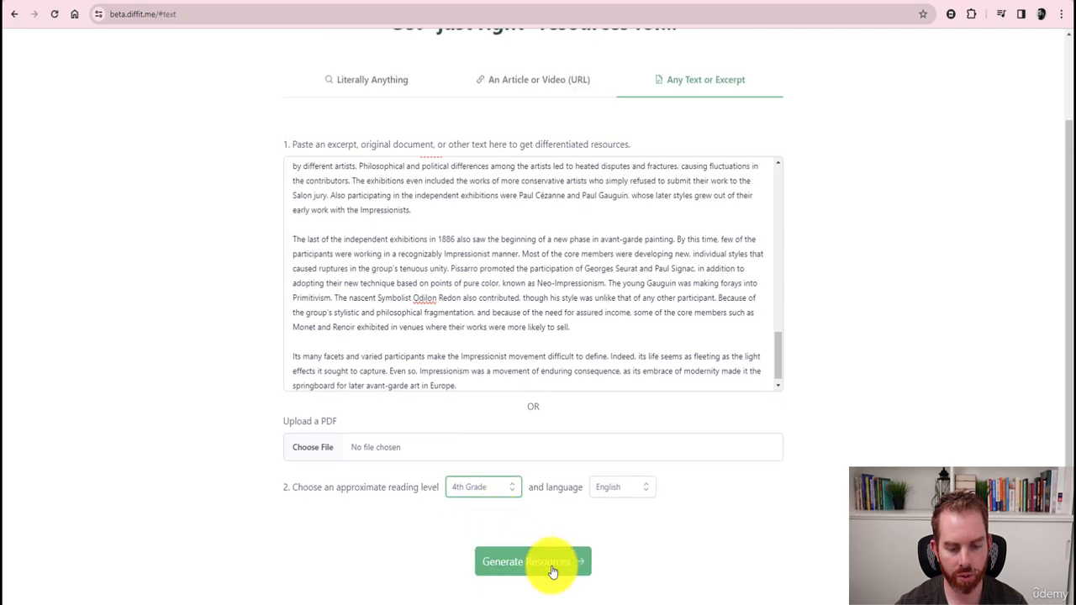
click(552, 571)
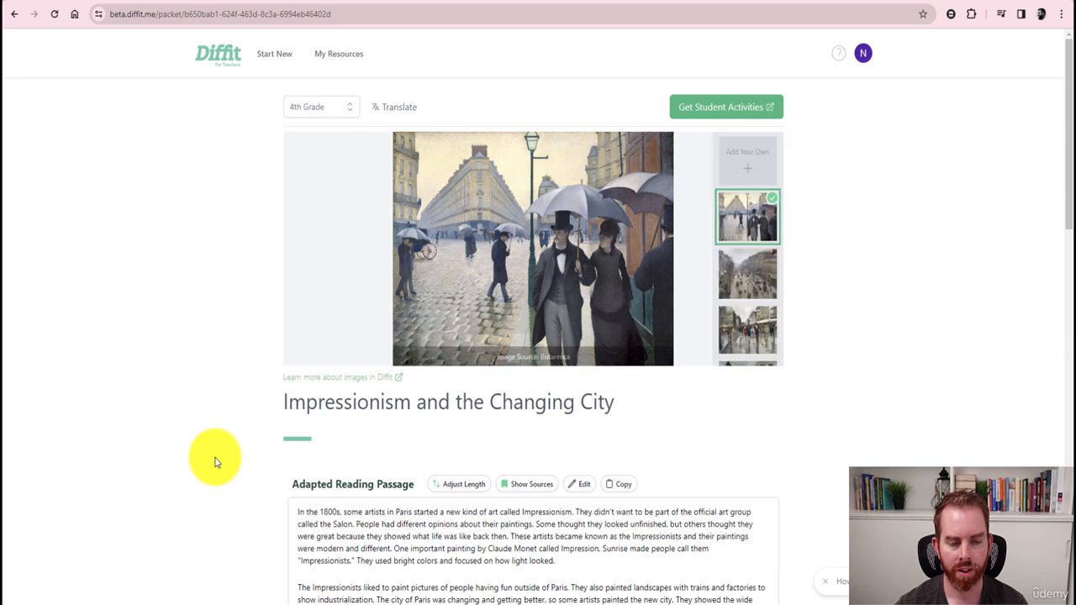
Set the resource's image to the boulevard painting sourced from The Art Wolf and review the adapted reading passage.
click(765, 277)
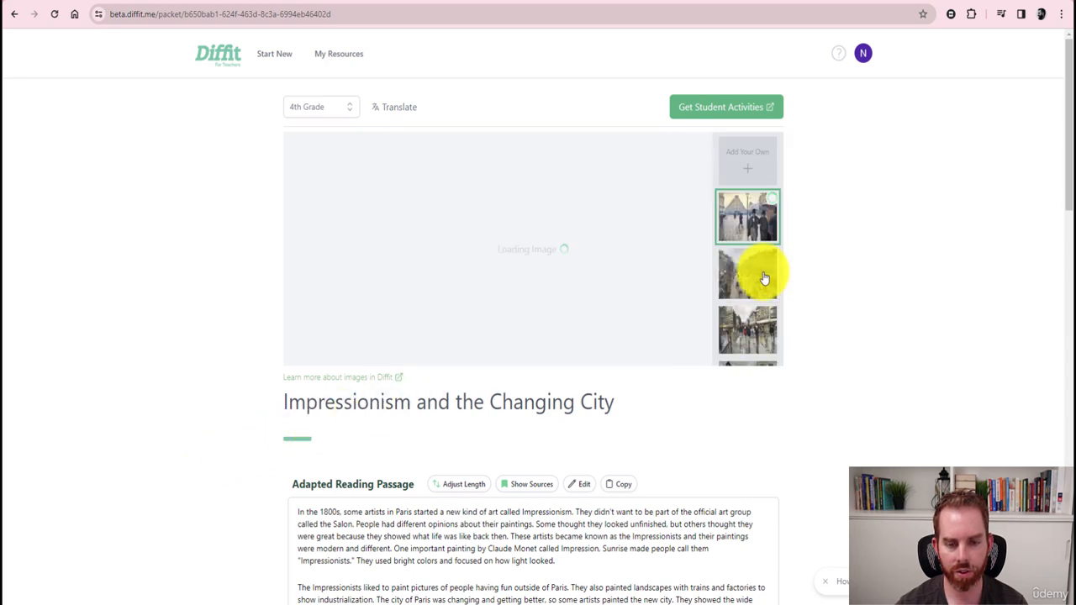
scroll(765, 278, down, 1)
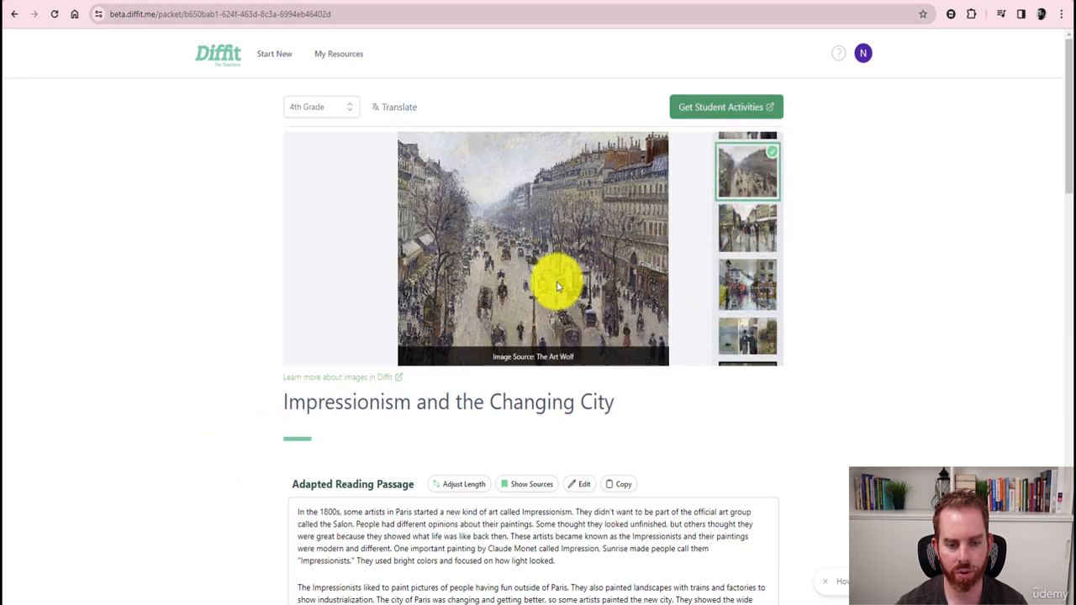
scroll(214, 301, down, 3)
scroll(213, 301, down, 1)
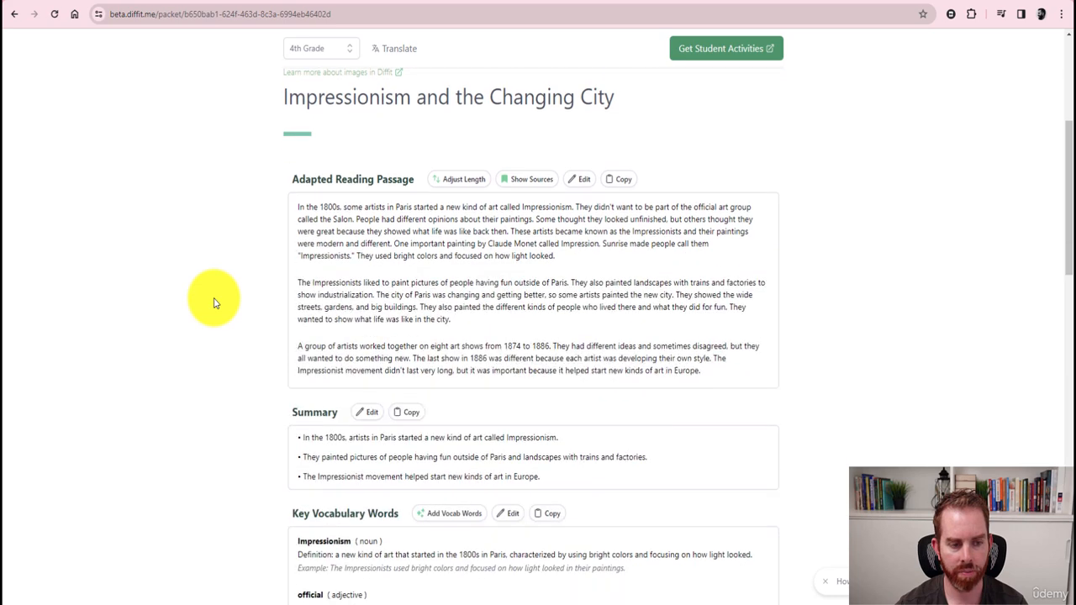
scroll(495, 268, down, 1)
scroll(497, 269, up, 1)
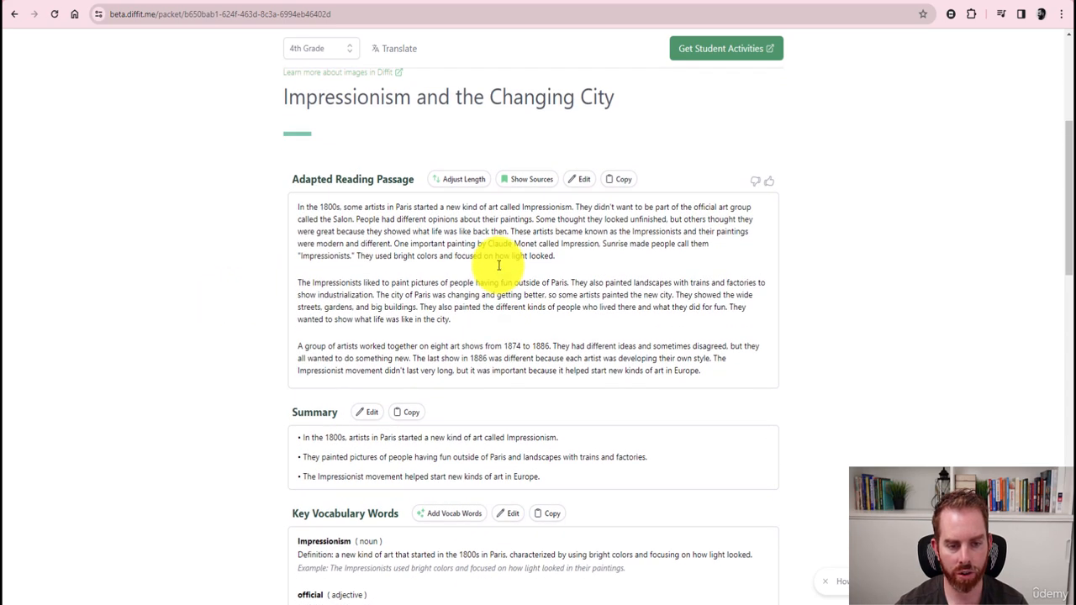
Show the adapted passage's sources, look over the original text, and hide the sources again.
click(526, 185)
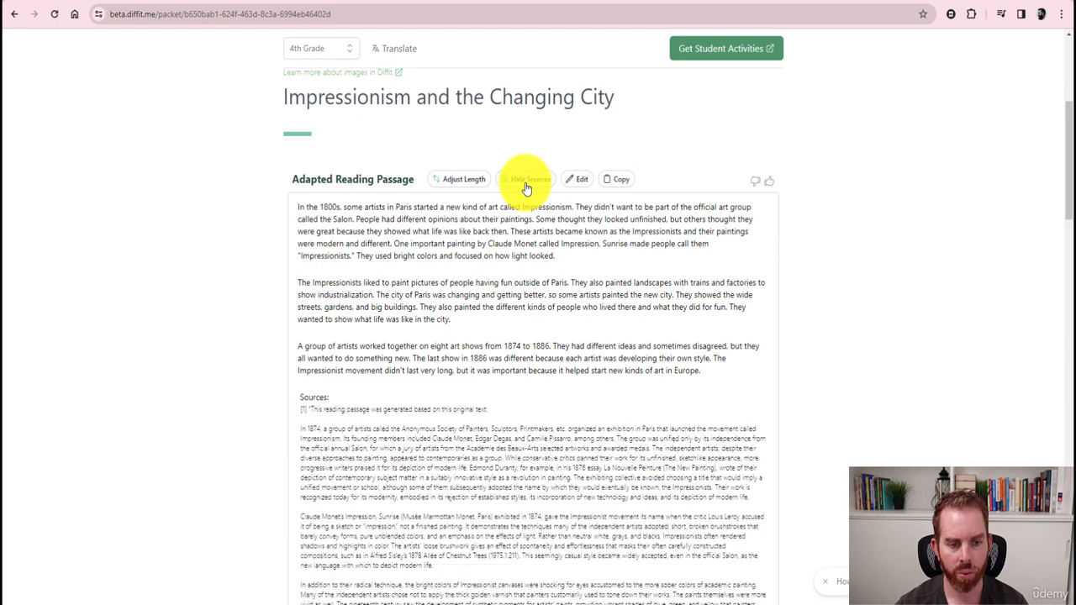
scroll(525, 184, down, 1)
scroll(525, 185, up, 1)
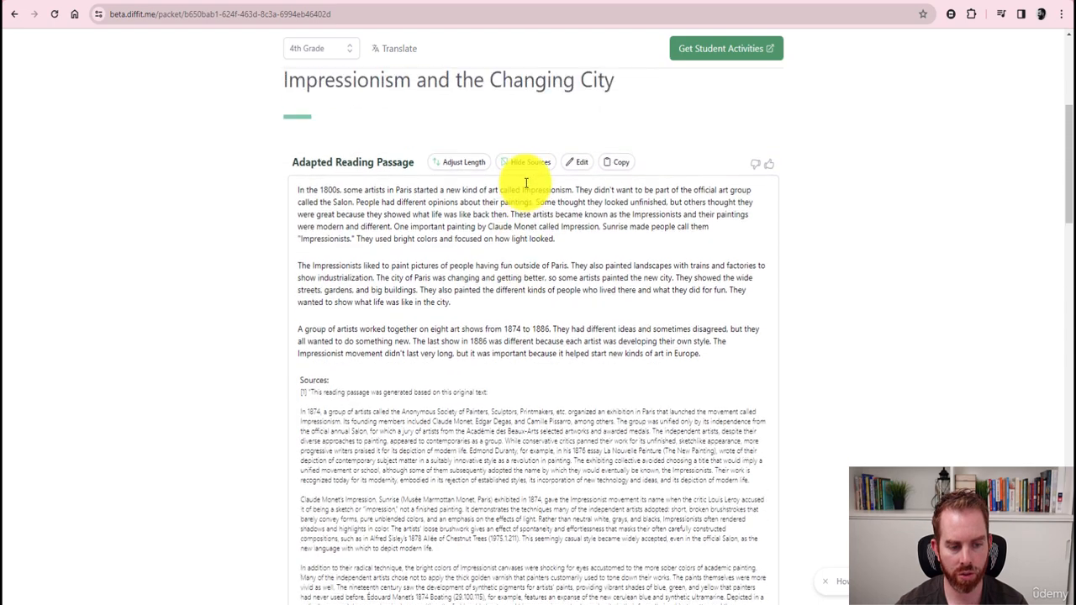
scroll(526, 183, down, 3)
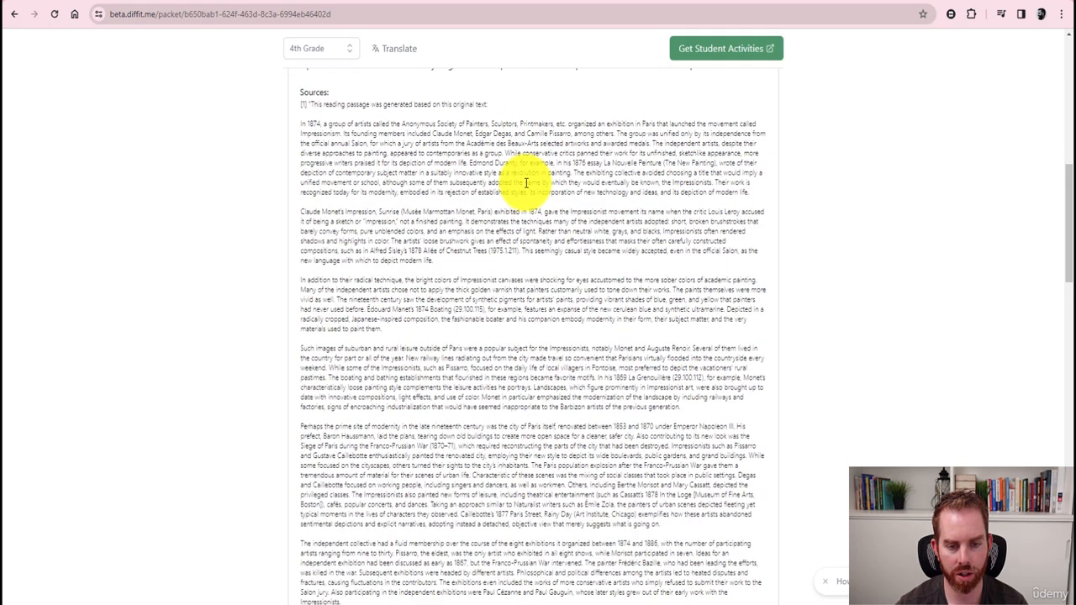
scroll(526, 182, up, 2)
scroll(527, 183, up, 1)
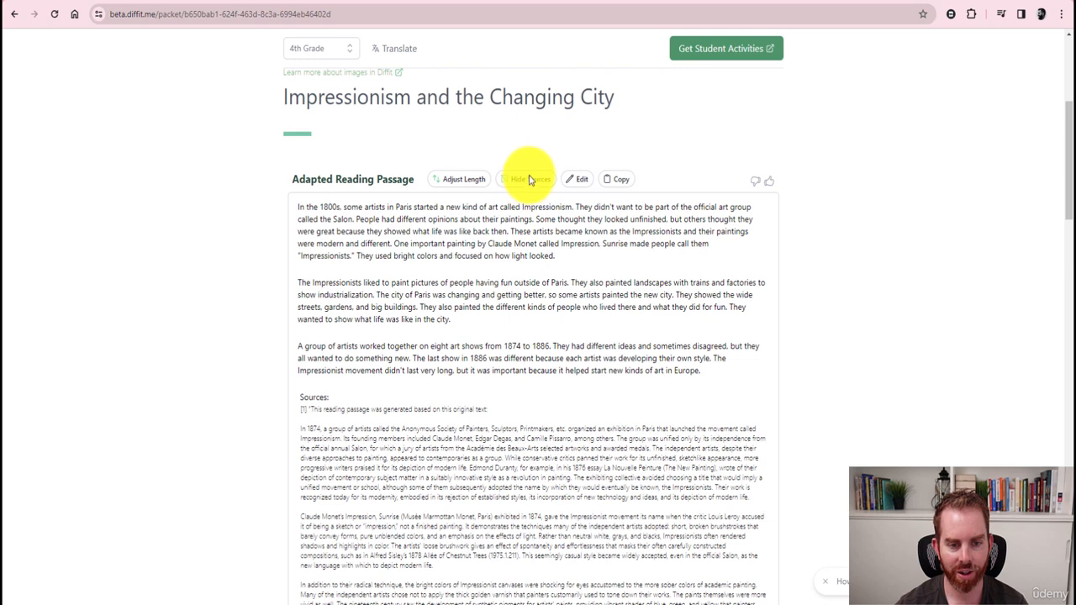
click(529, 179)
Examine the summary, key vocabulary words, multiple choice, short answer and open-ended prompt sections of the generated resource.
scroll(529, 179, down, 3)
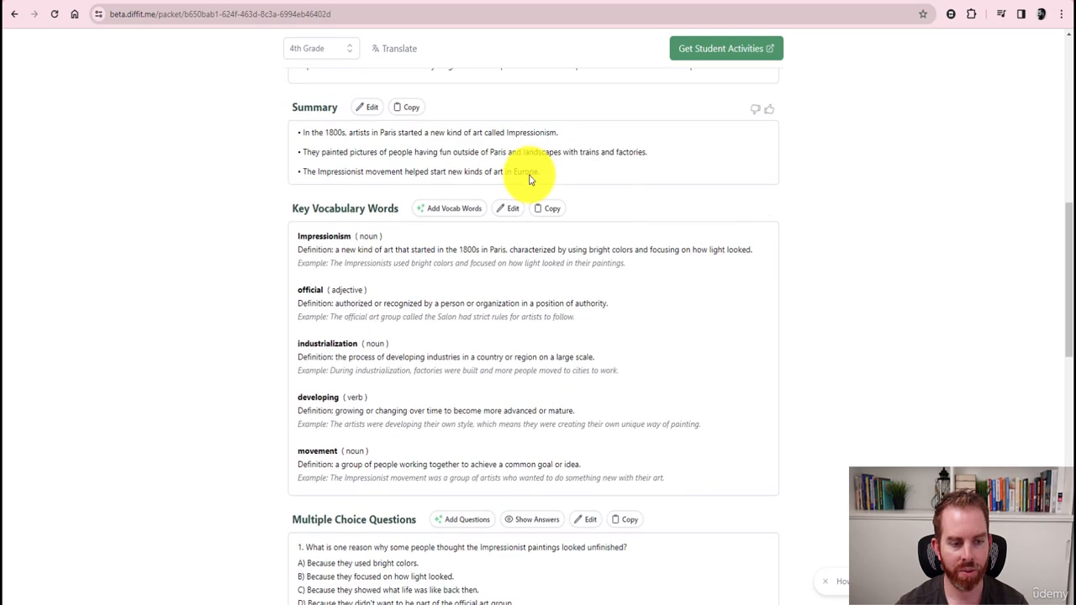
scroll(530, 175, down, 1)
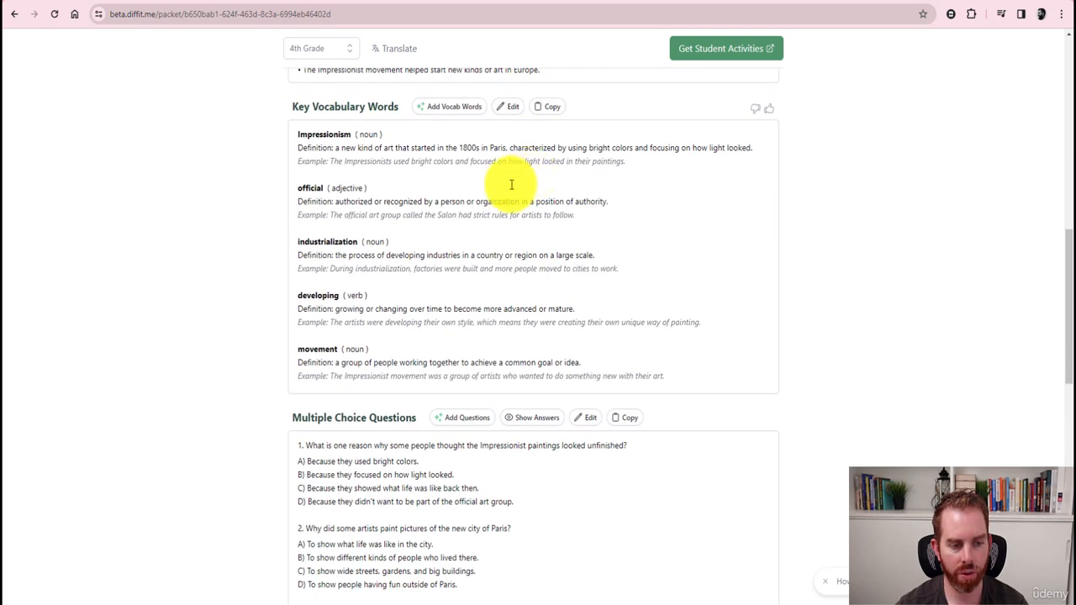
drag(298, 296, 367, 296)
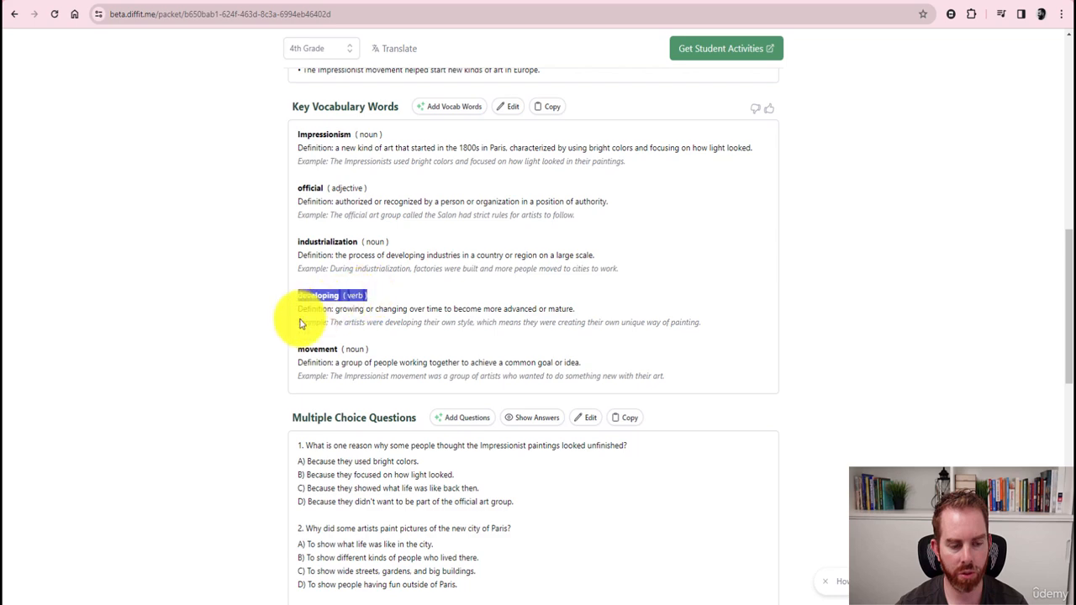
click(231, 346)
scroll(232, 344, down, 3)
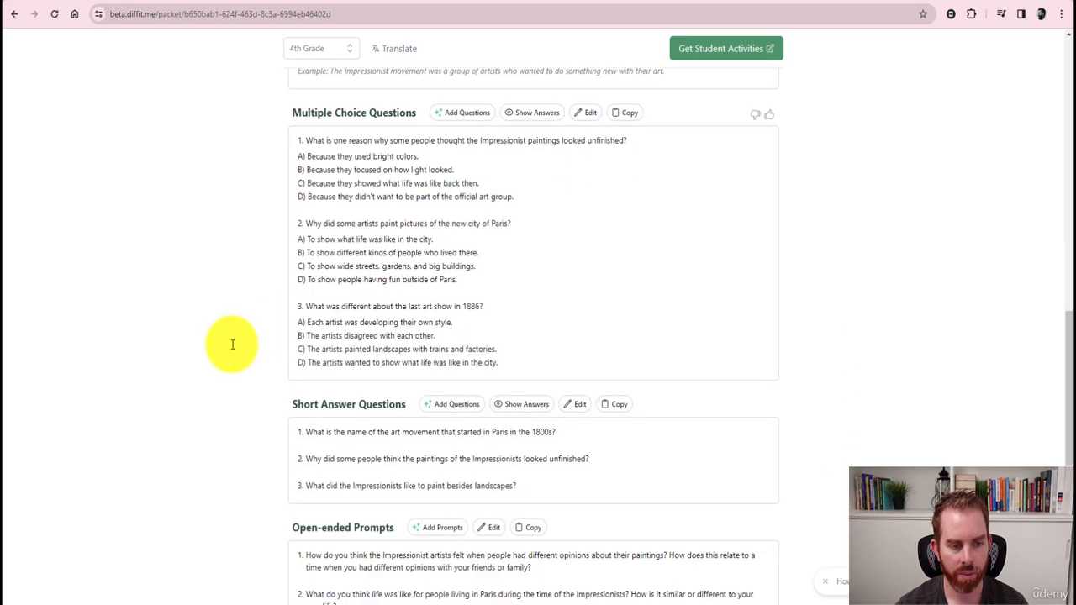
scroll(232, 344, down, 3)
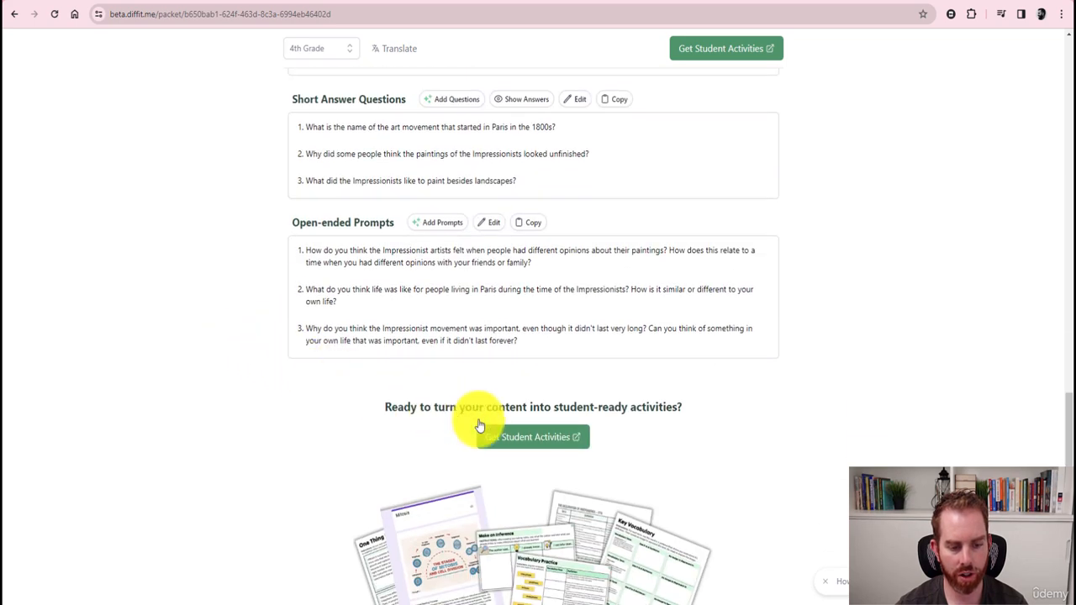
Open the student activities gallery, look through the grade level and subject filter options, and filter the activities to the Printable format.
click(532, 439)
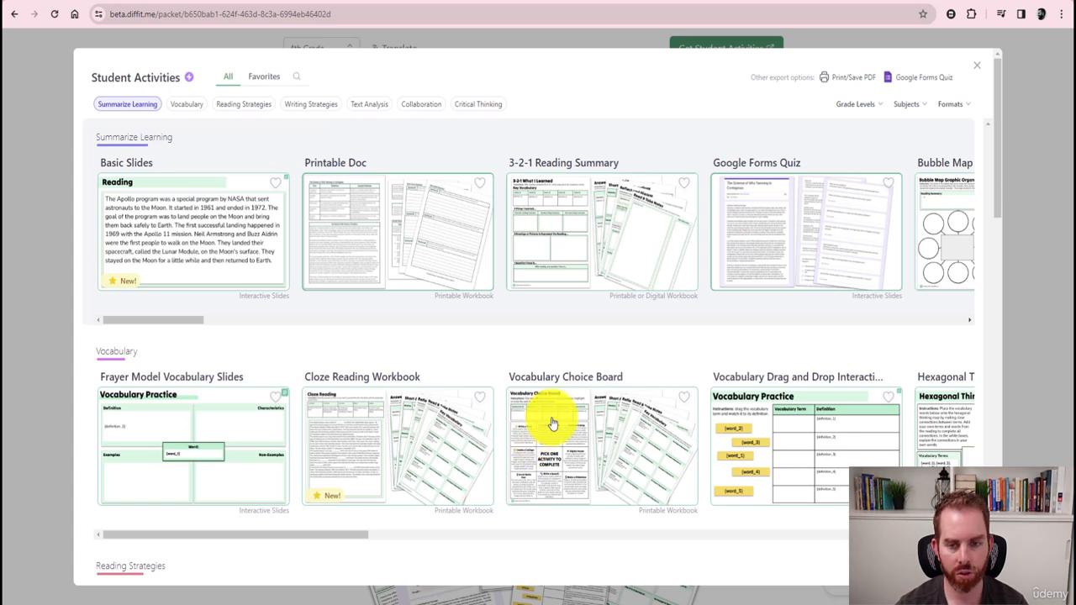
click(875, 105)
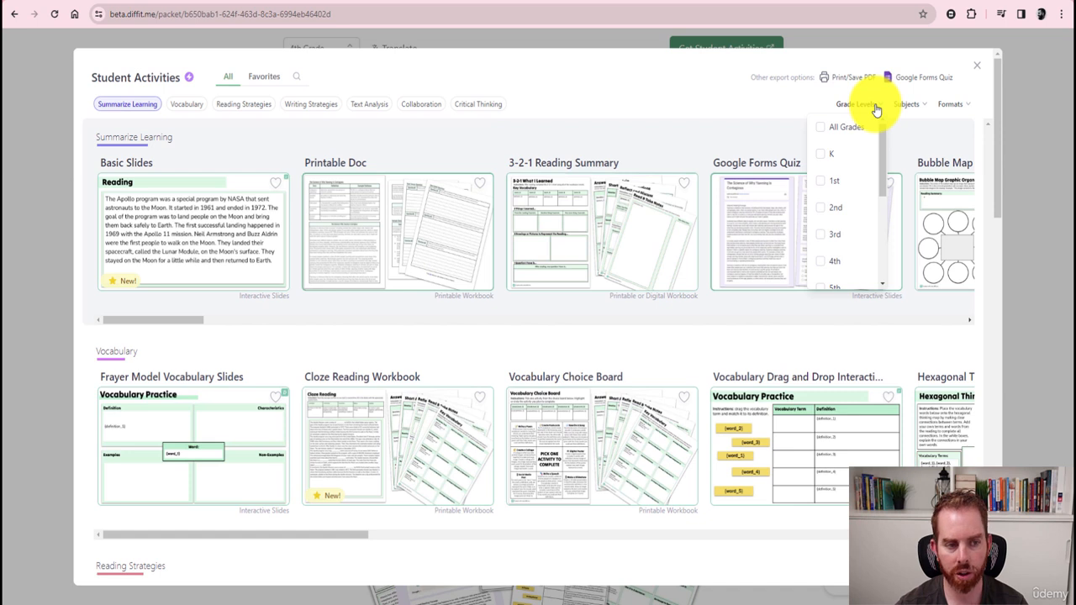
drag(881, 161, 893, 132)
click(913, 107)
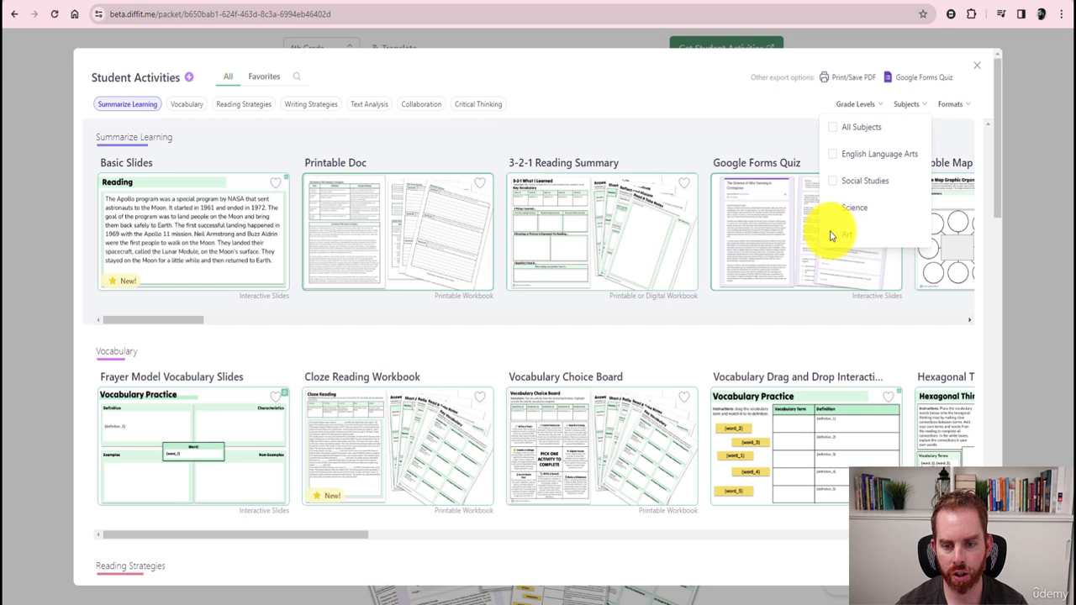
scroll(830, 236, down, 1)
scroll(830, 235, up, 1)
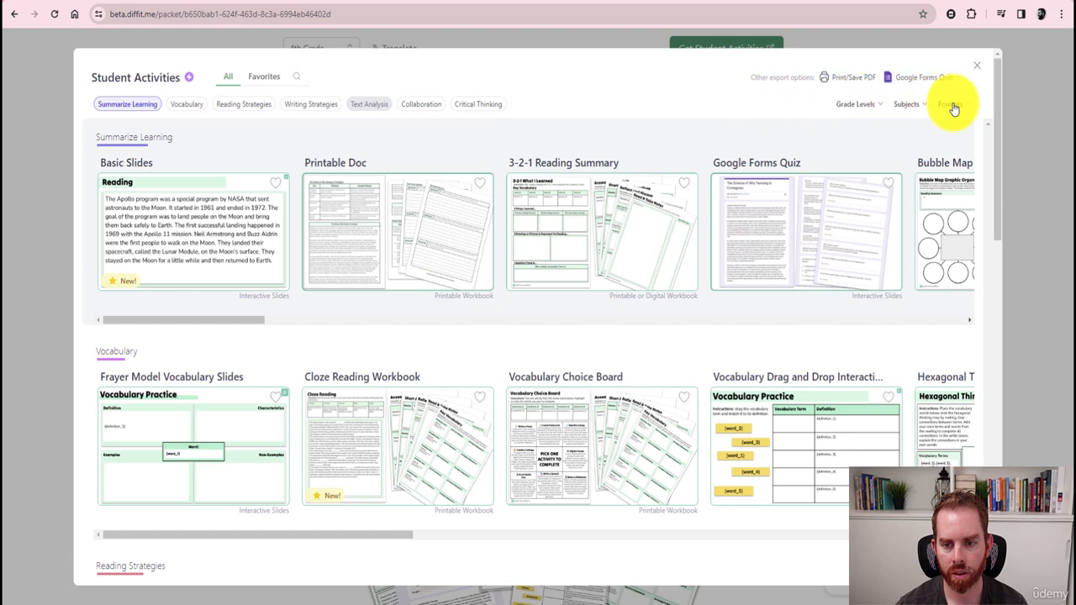
mouse_move(954, 108)
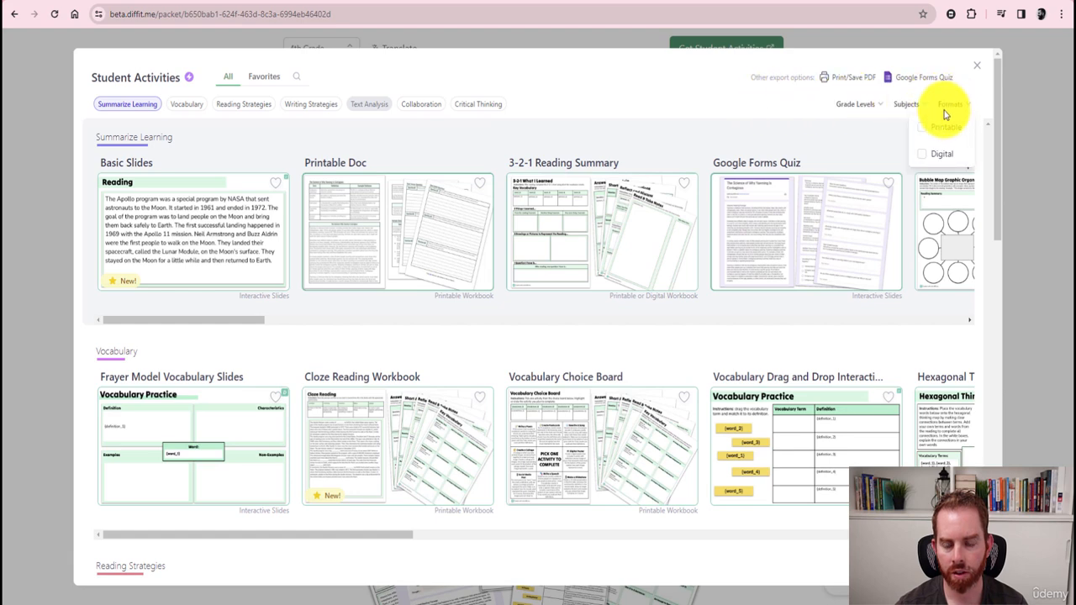
click(922, 128)
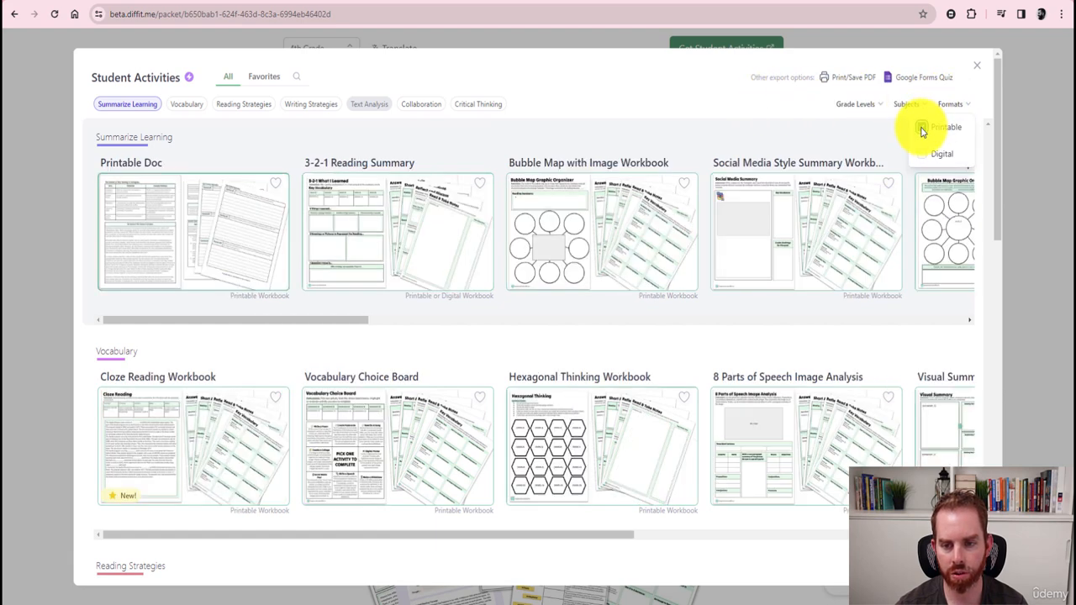
Filter the student activities to 4th grade and open the Bubble Map with Image Workbook to check its grade levels and subjects.
mouse_move(861, 110)
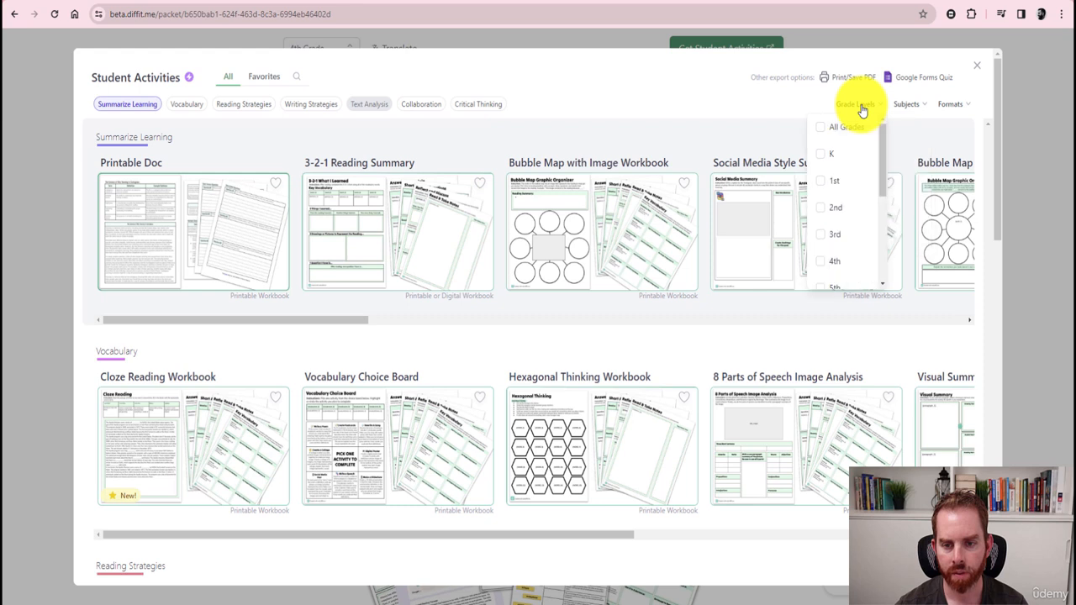
click(819, 261)
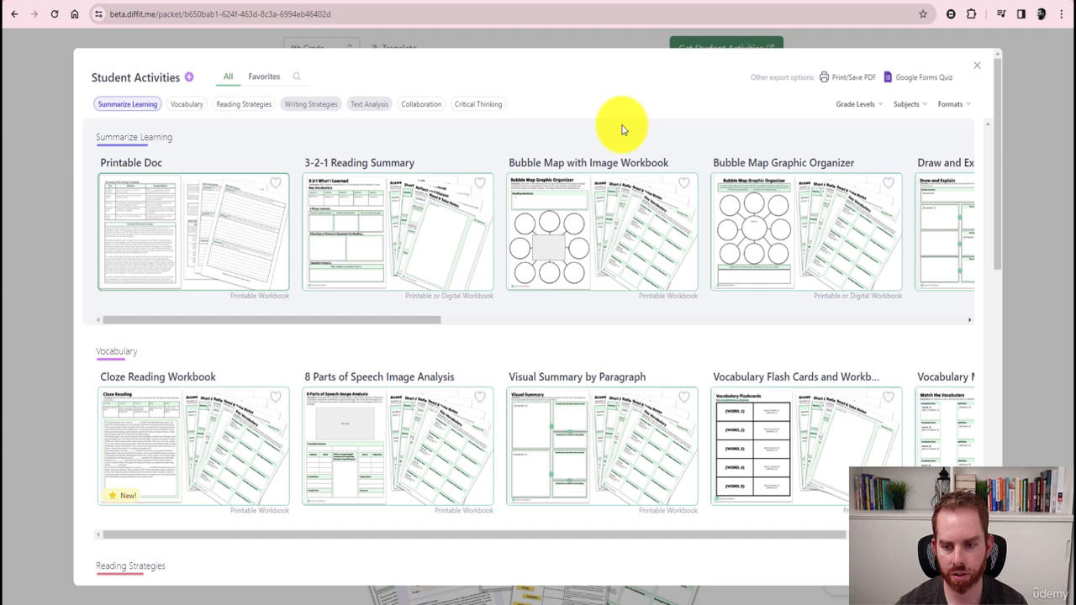
click(609, 222)
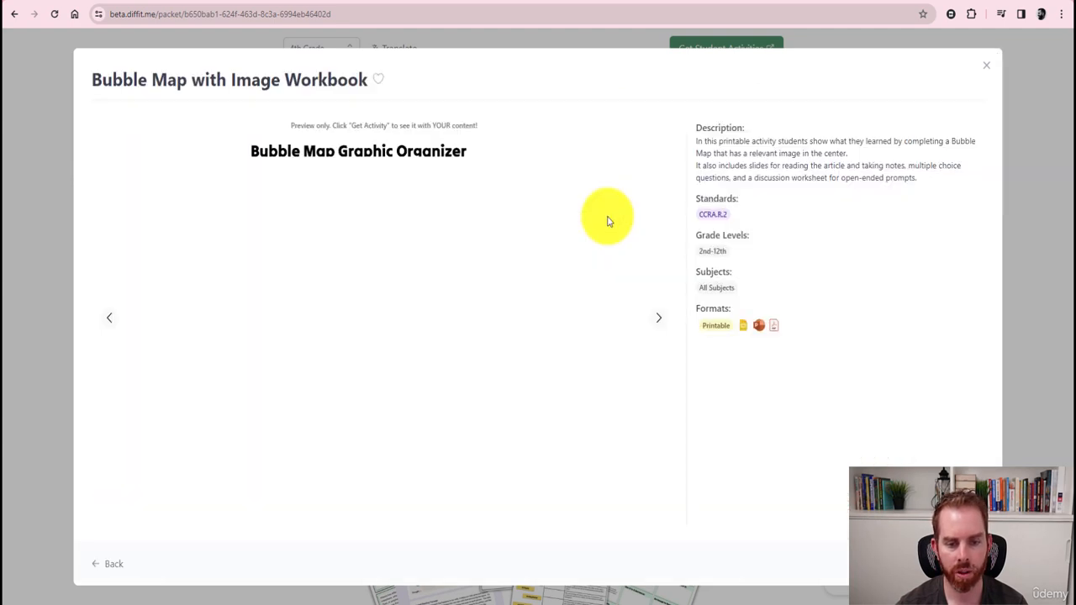
drag(700, 250, 738, 258)
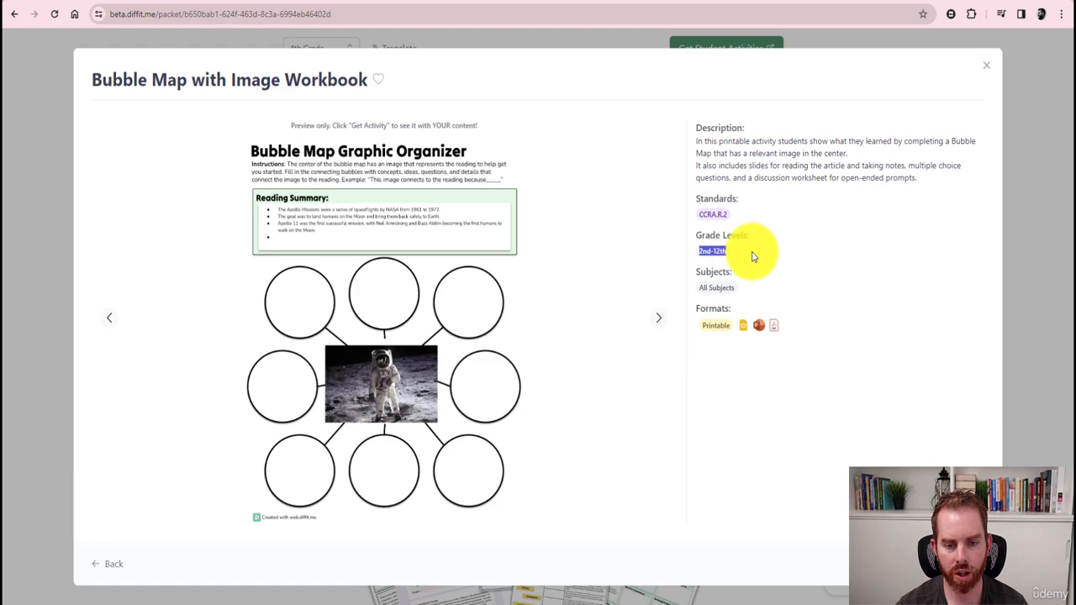
drag(703, 288, 783, 278)
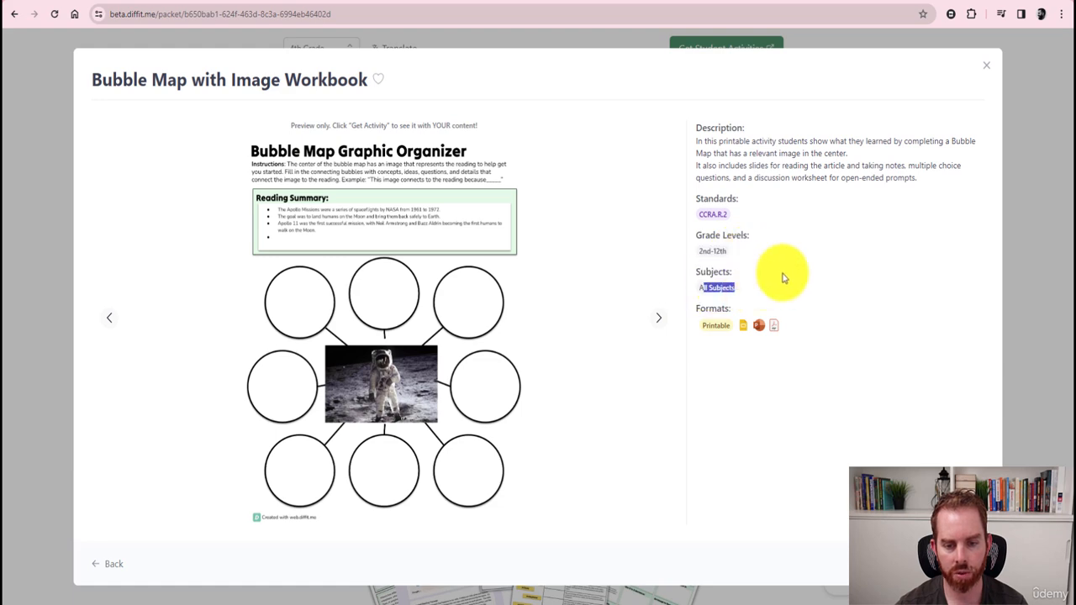
click(786, 276)
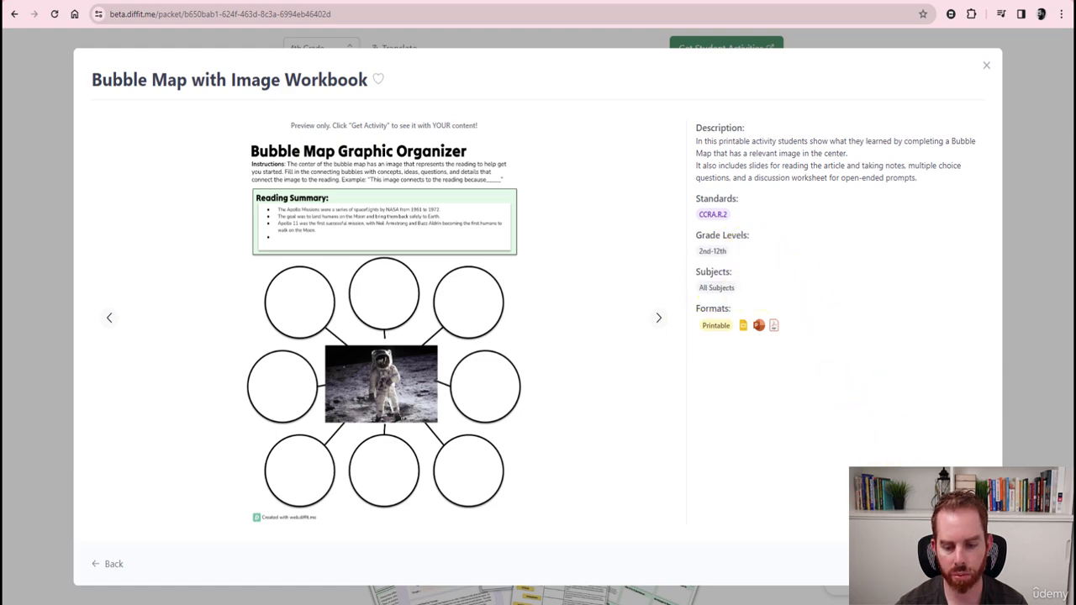
Generate the bubble map workbook from the Impressionism resource, download it as a PDF and open the file.
click(938, 564)
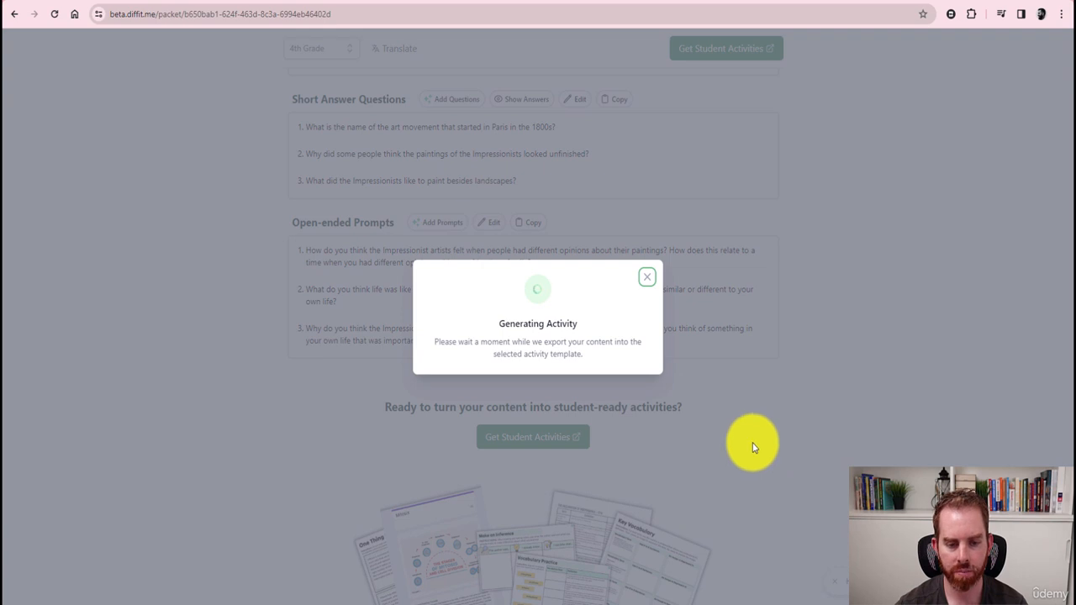
click(882, 88)
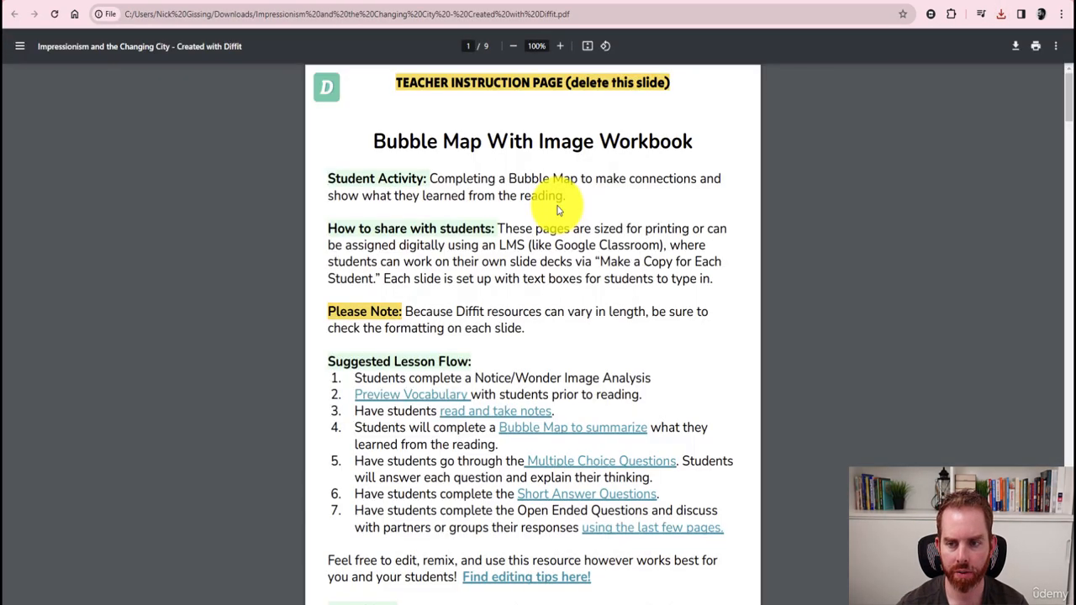
Examine the workbook PDF's teacher instructions, bubble map organizer, Answer and Explain, short answer and group response pages.
scroll(1069, 144, down, 1)
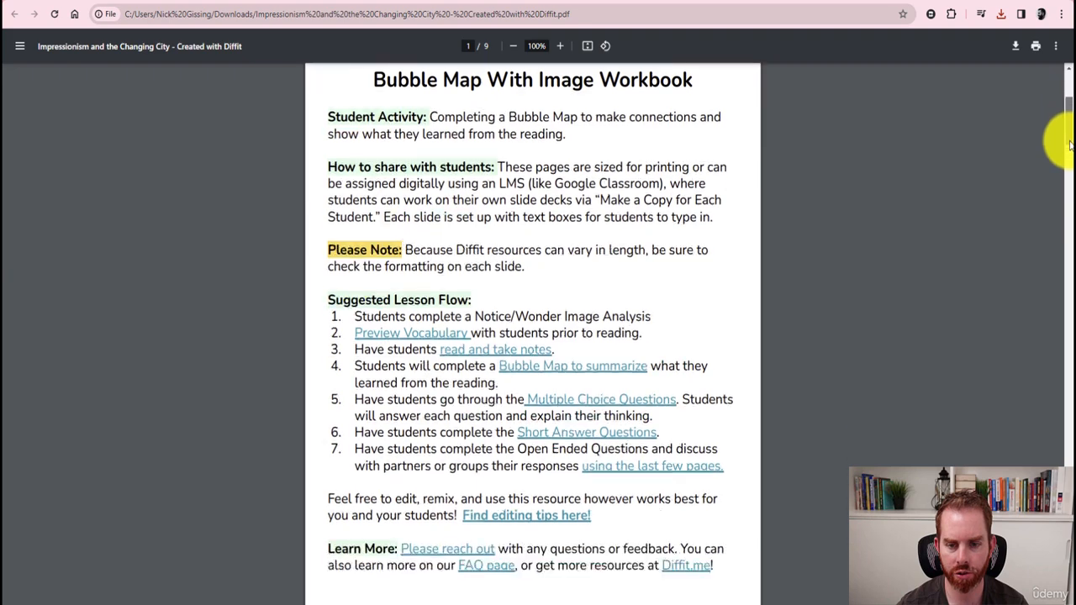
drag(1069, 145, 1063, 275)
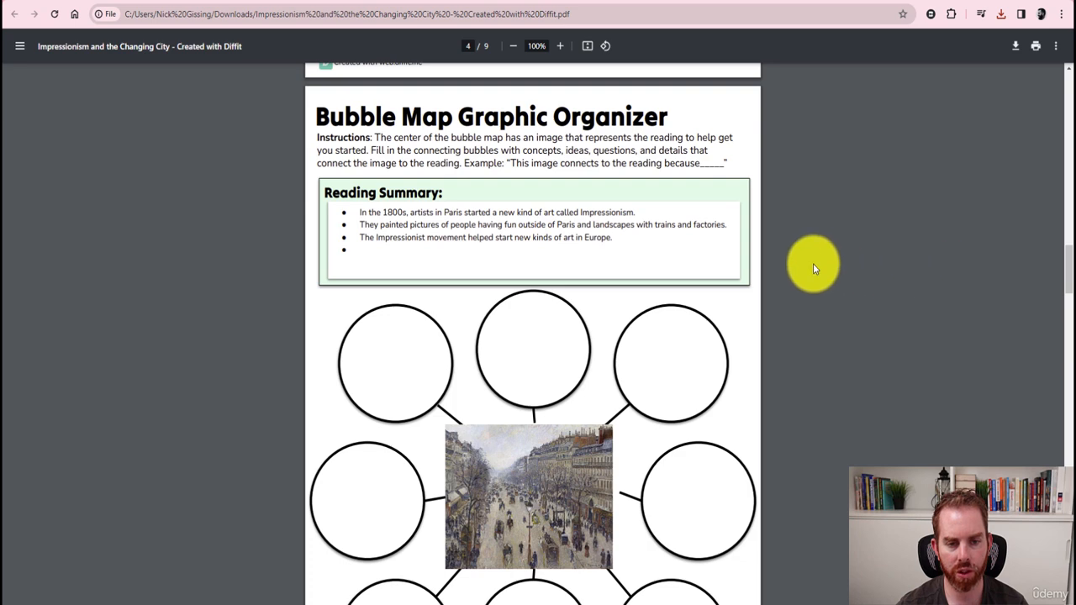
scroll(812, 268, down, 3)
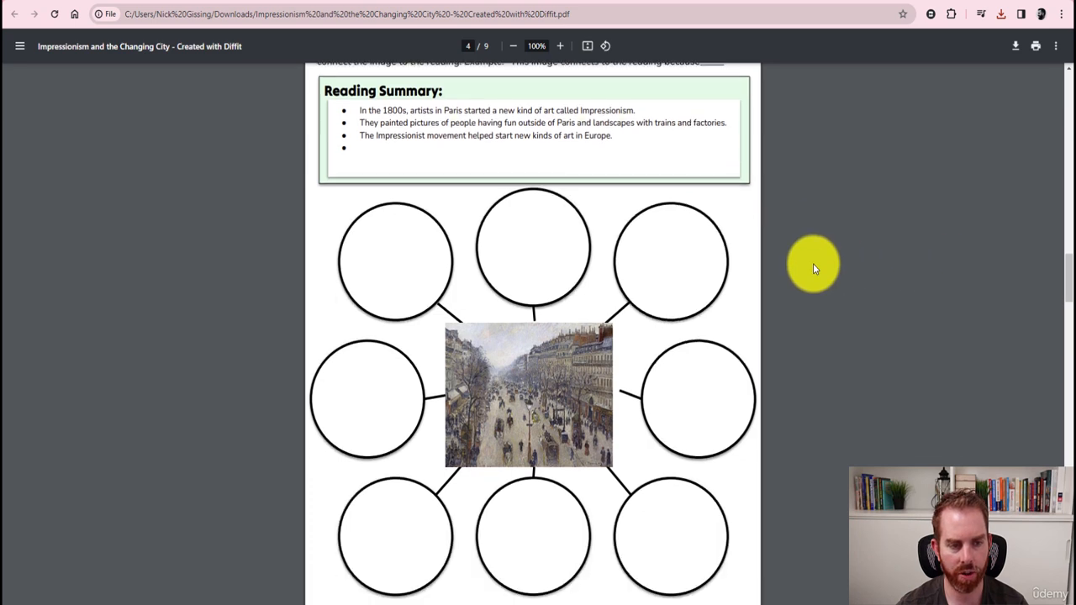
scroll(639, 269, up, 3)
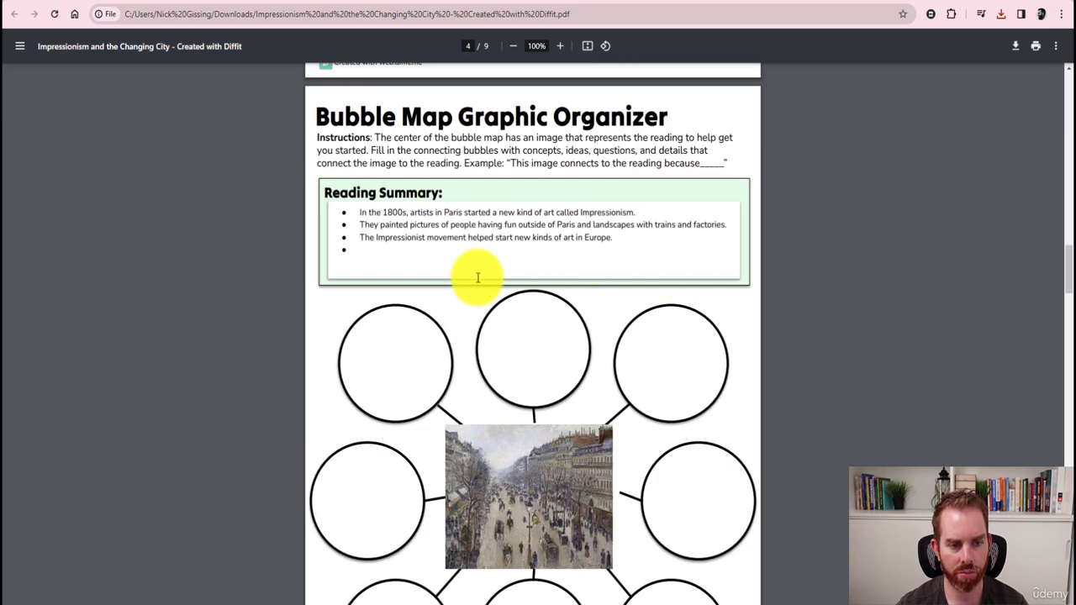
scroll(319, 288, down, 3)
scroll(319, 288, down, 15)
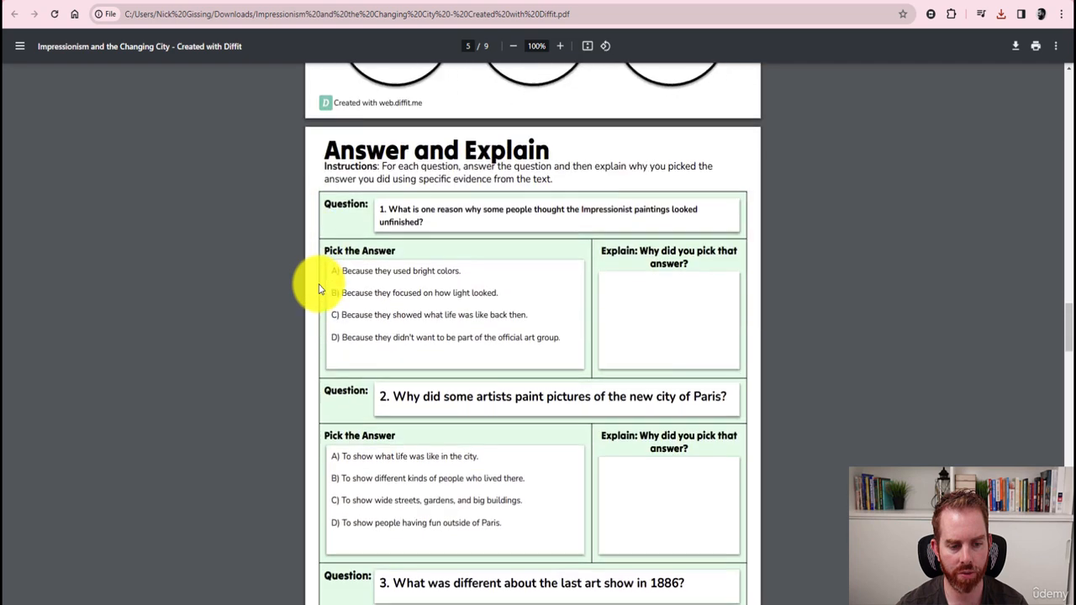
scroll(380, 347, down, 15)
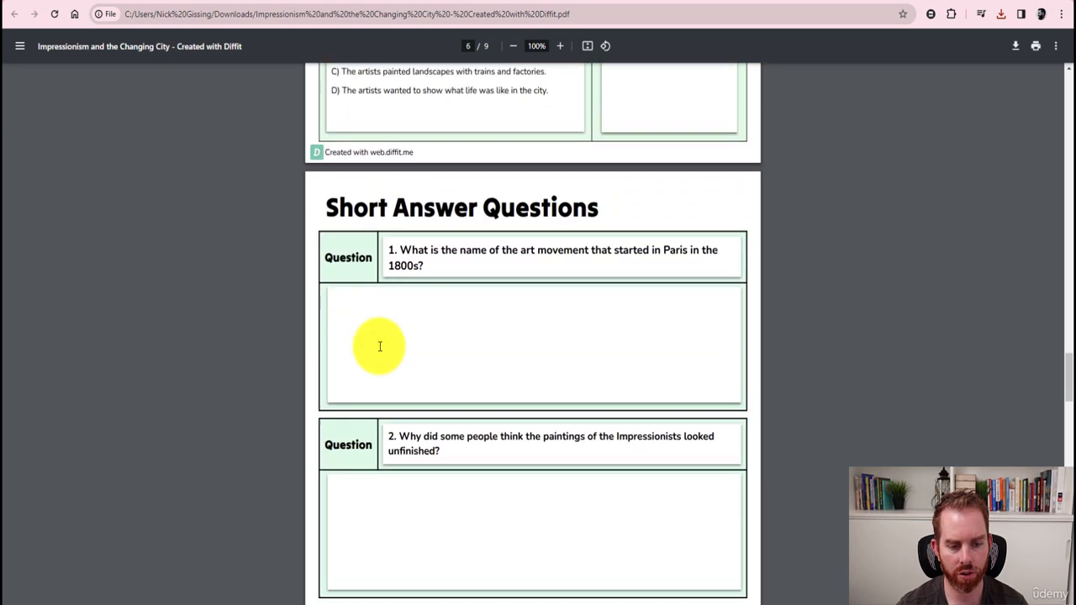
scroll(380, 352, down, 8)
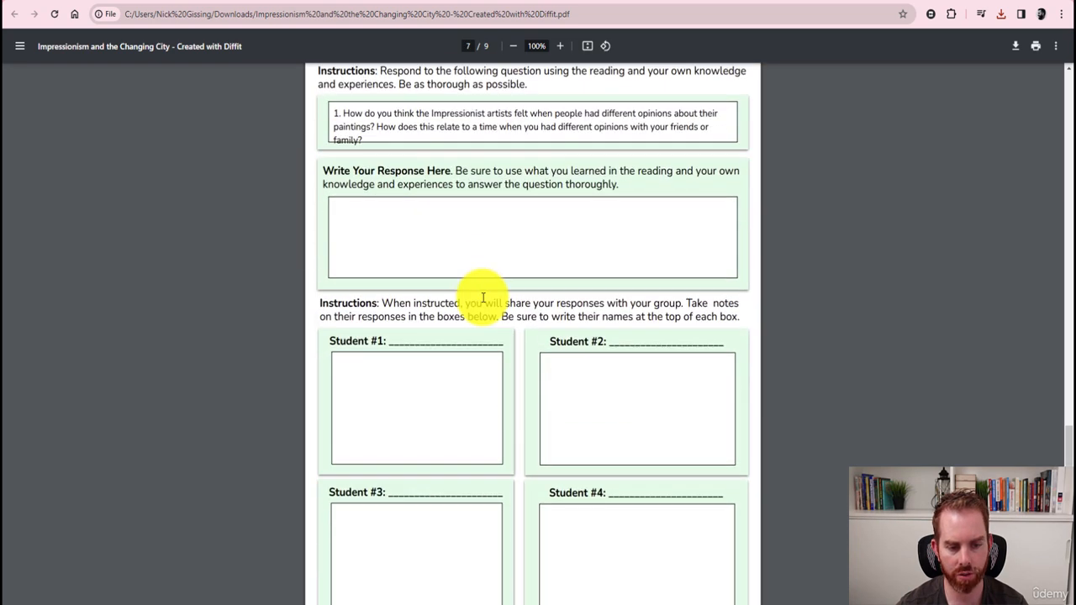
scroll(577, 348, down, 8)
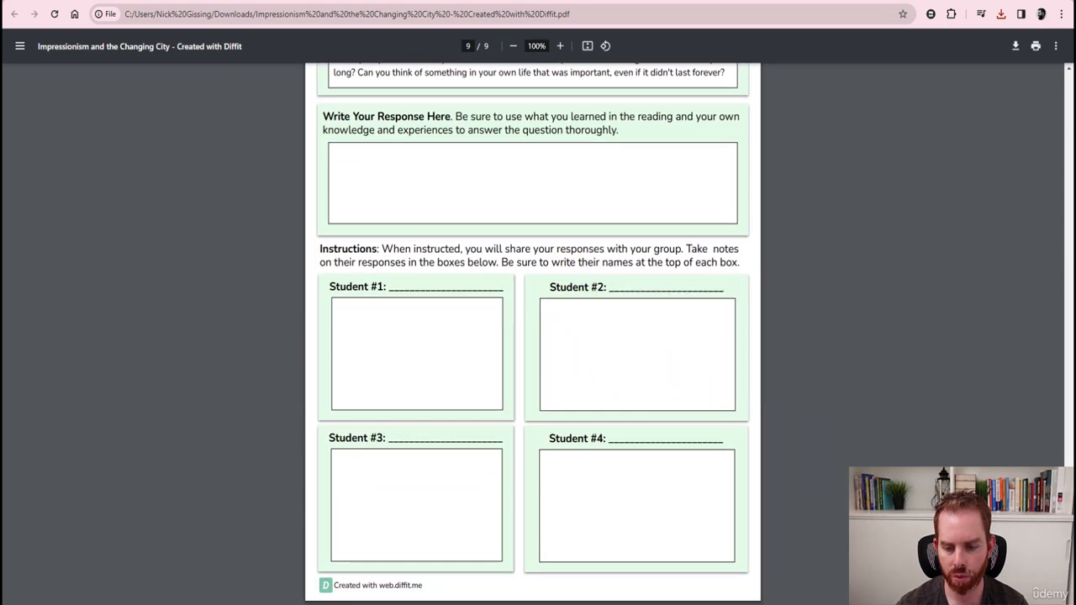
drag(1067, 538, 1060, 63)
drag(1062, 106, 1068, 273)
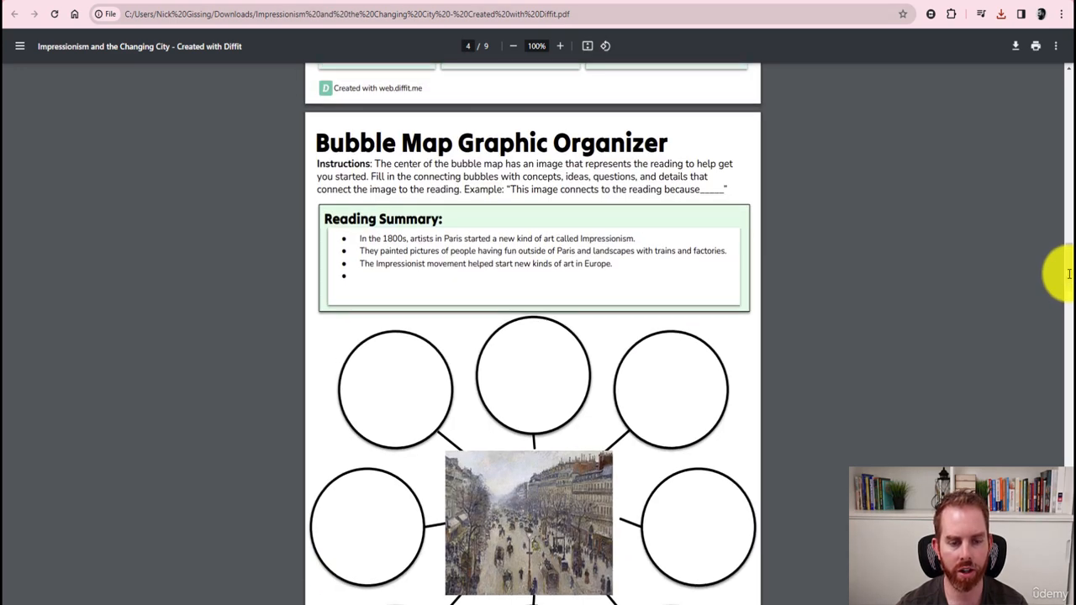
Return to the Impressionism resource, dismiss the activity export options, and look over its passage, summary, vocabulary and question sections.
click(510, 7)
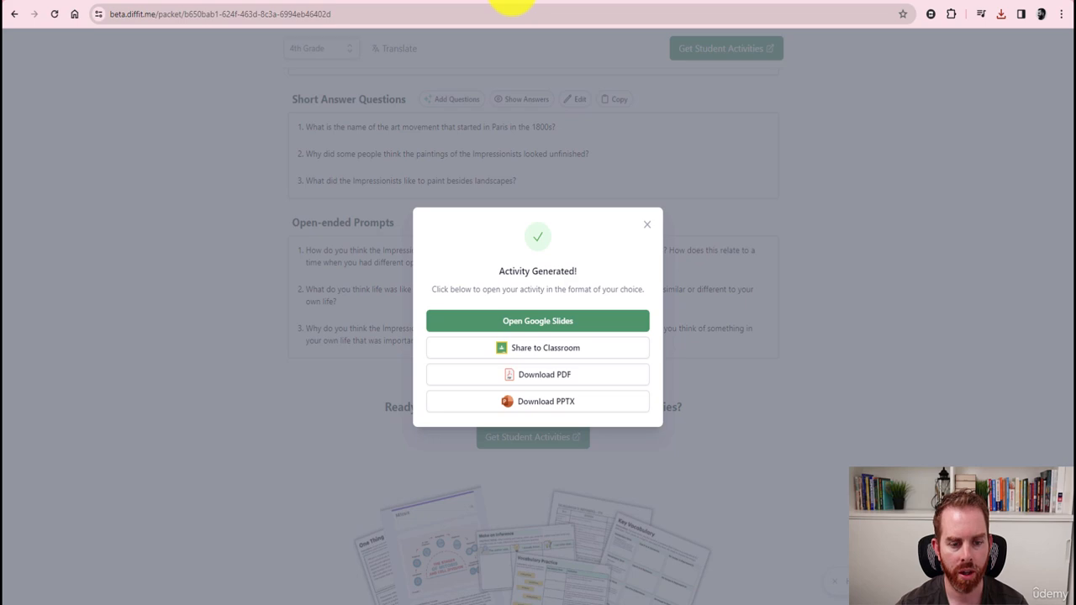
click(647, 224)
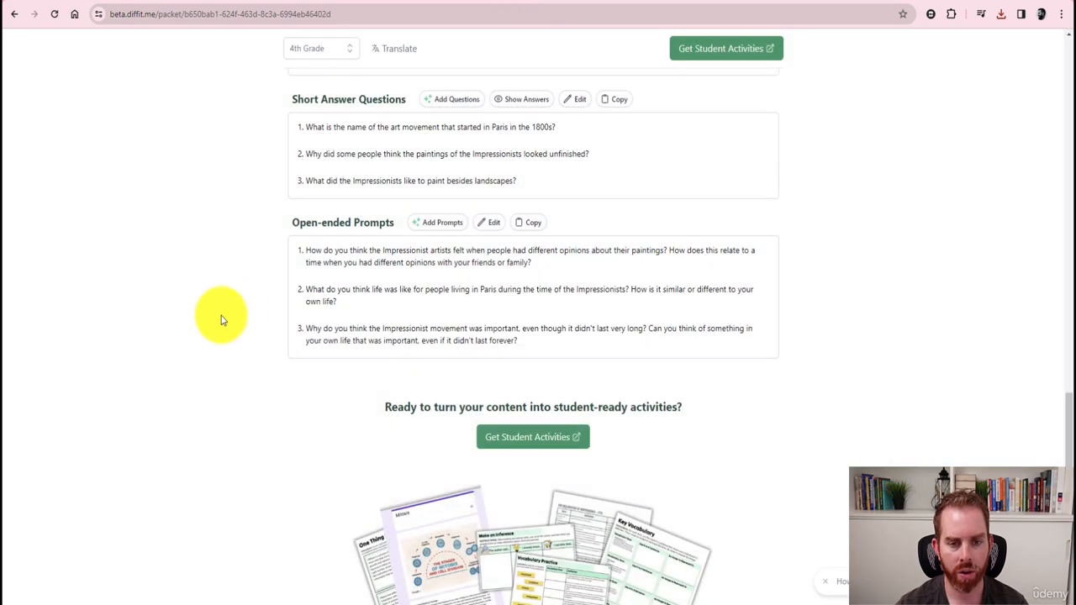
scroll(221, 320, down, 1)
scroll(221, 320, up, 10)
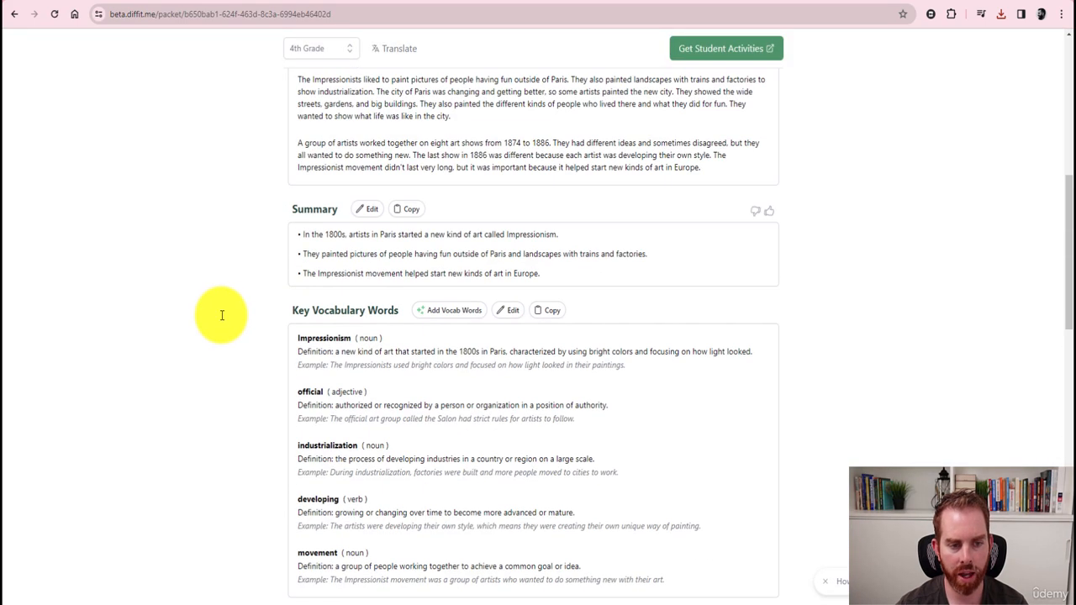
scroll(222, 318, down, 2)
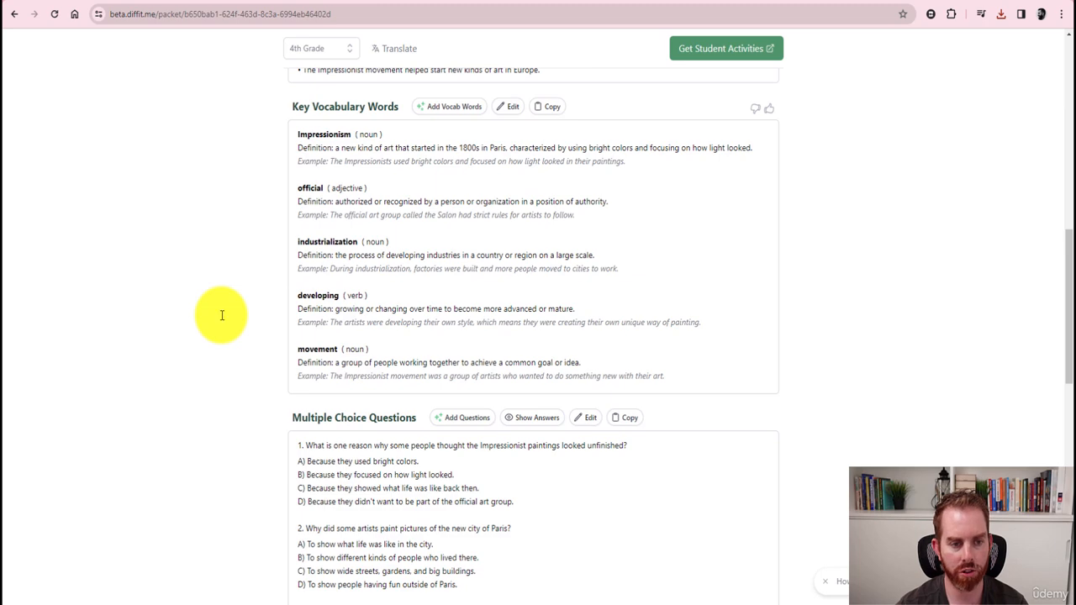
scroll(221, 320, down, 3)
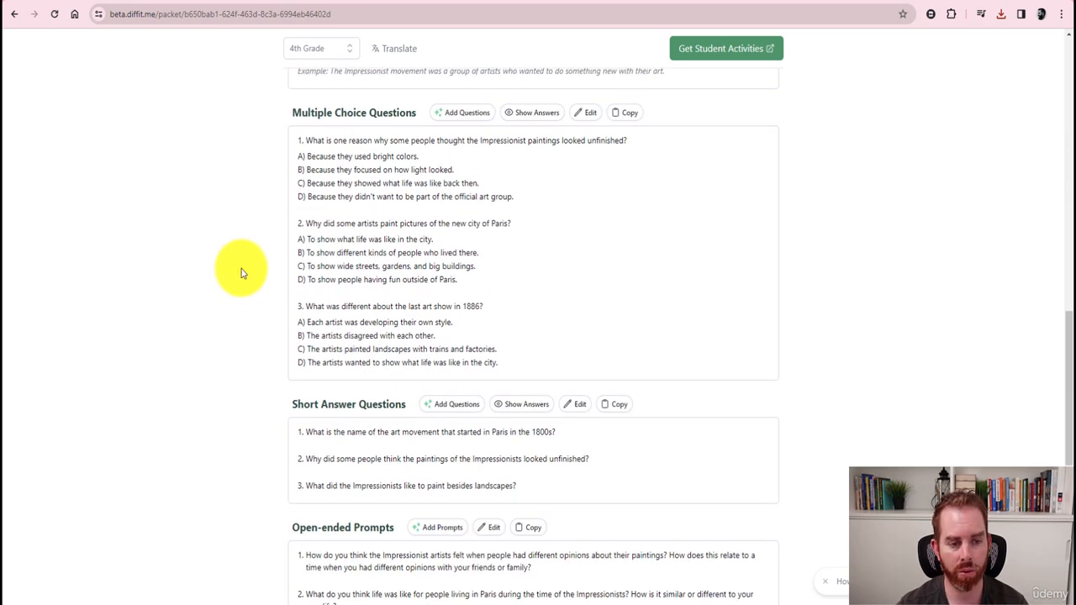
scroll(240, 270, up, 5)
scroll(241, 272, down, 1)
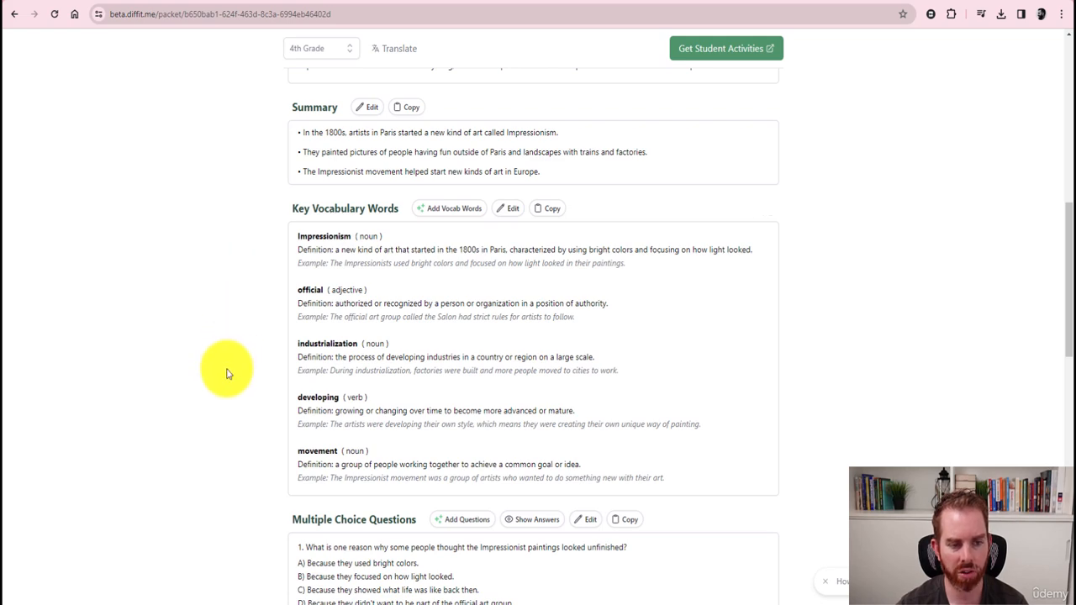
scroll(227, 373, up, 1)
scroll(225, 373, up, 3)
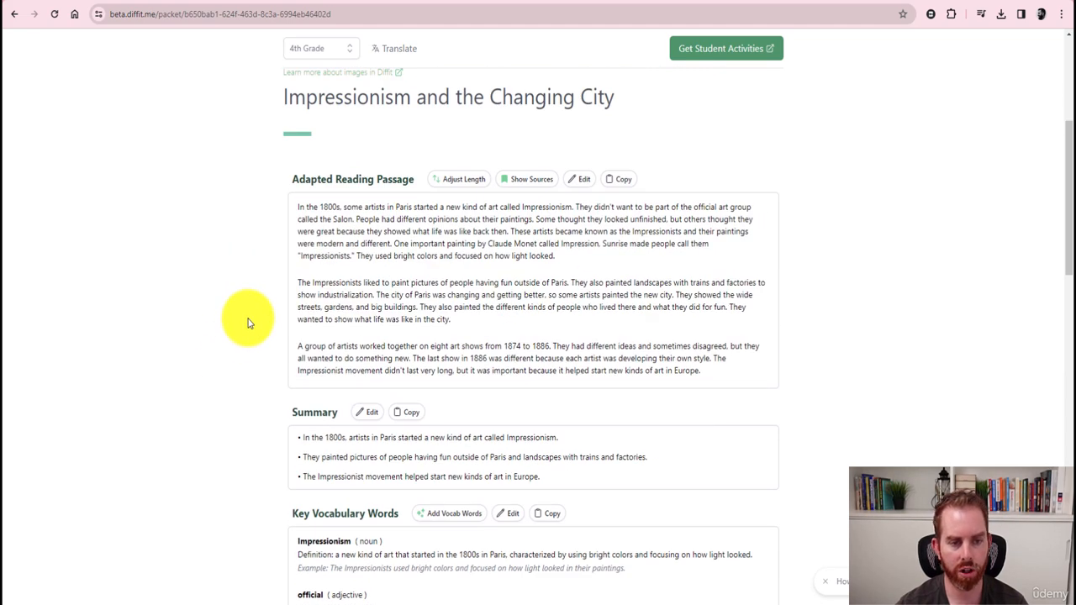
Set the adapted reading passage's length to Medium and regenerate it.
click(452, 282)
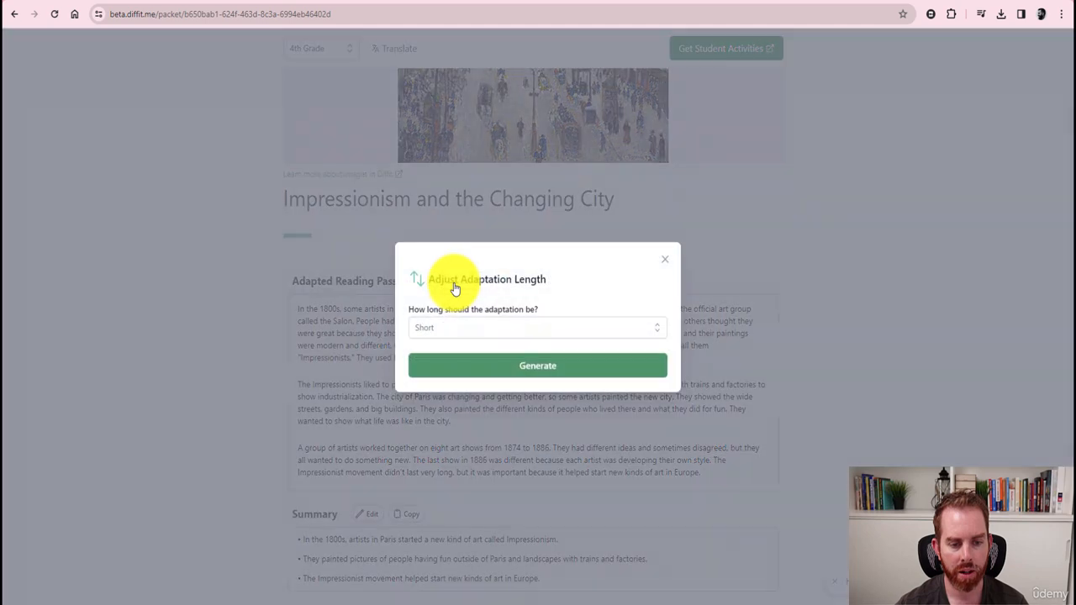
click(653, 337)
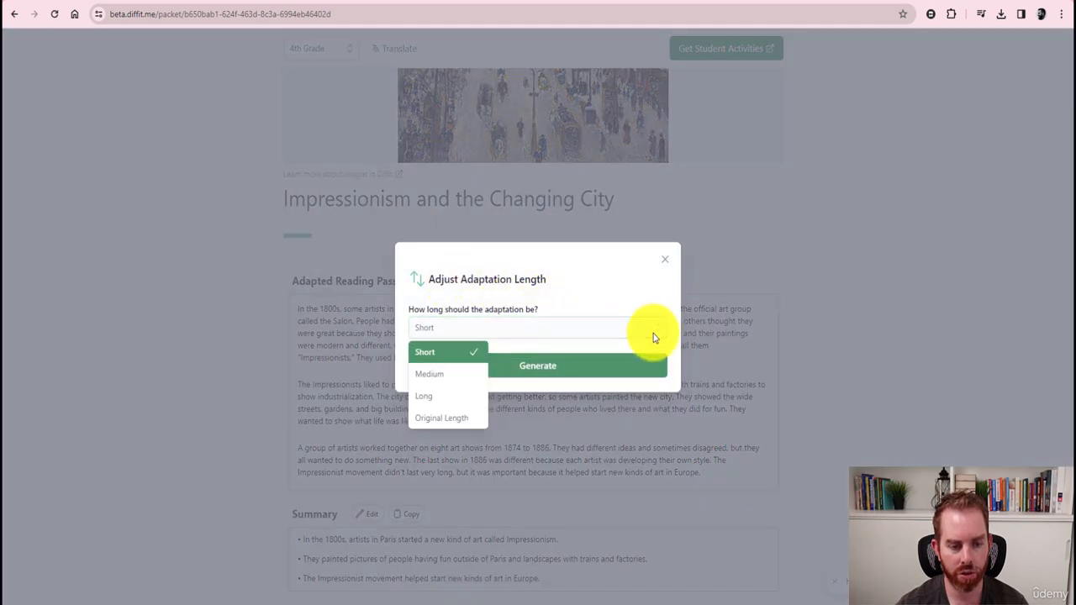
click(451, 375)
click(535, 366)
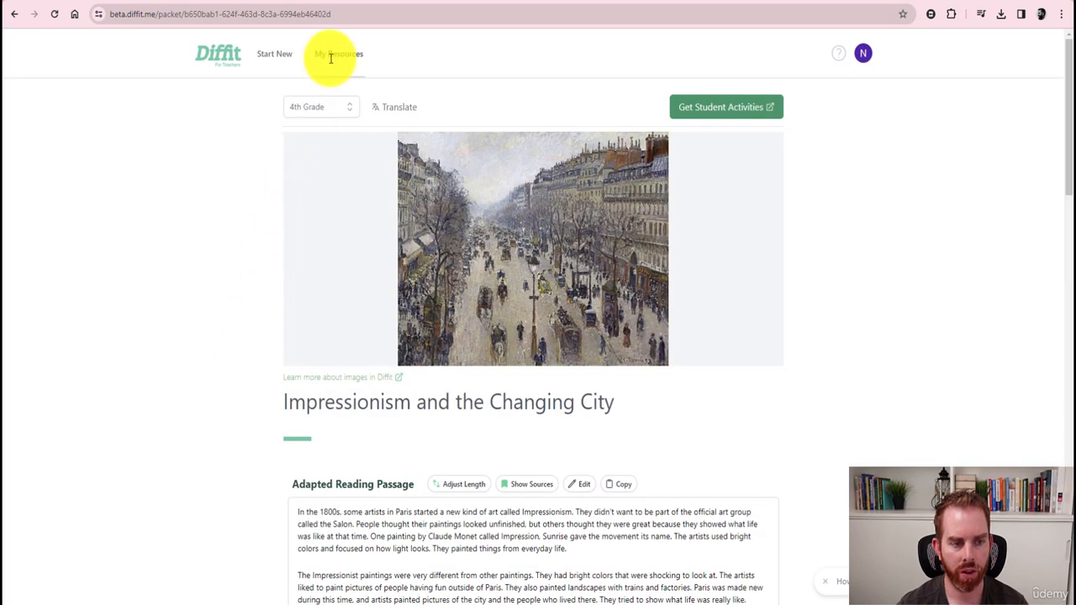
View the list of saved resources and its search field, and go back to the home page.
click(330, 55)
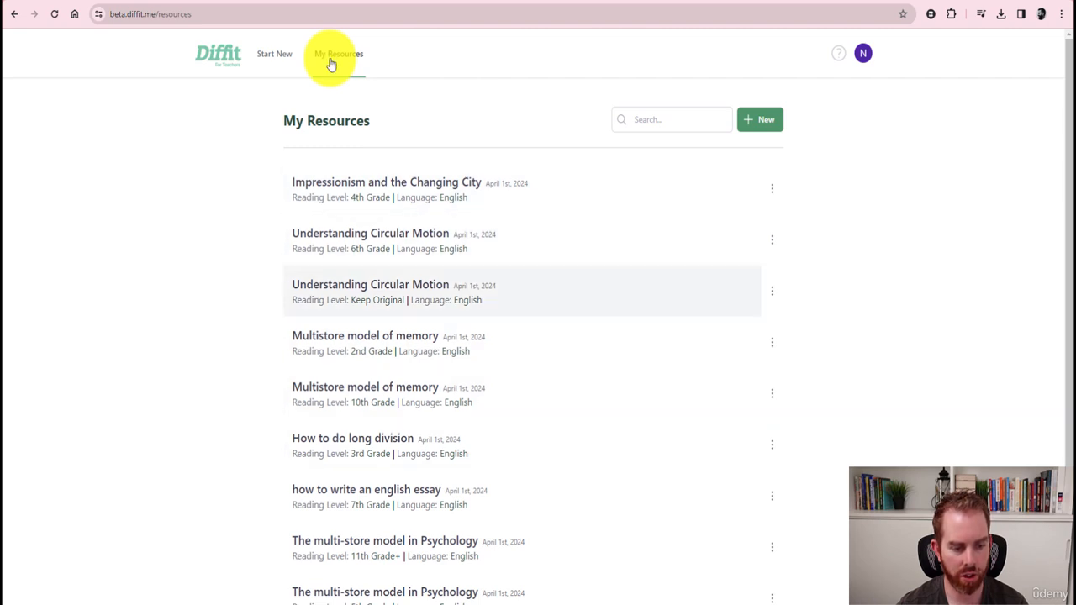
click(668, 120)
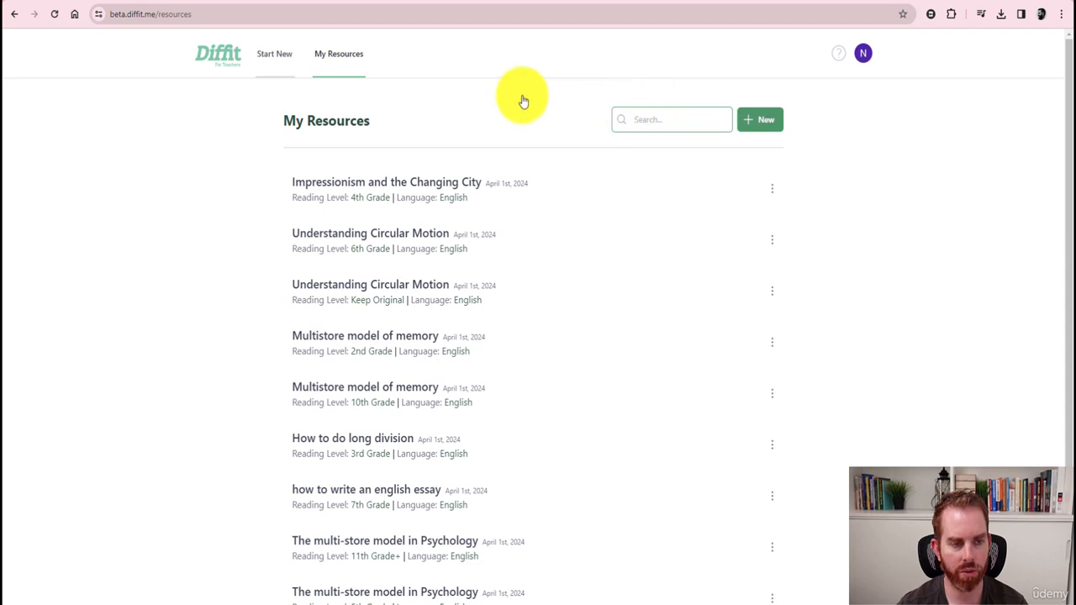
click(213, 59)
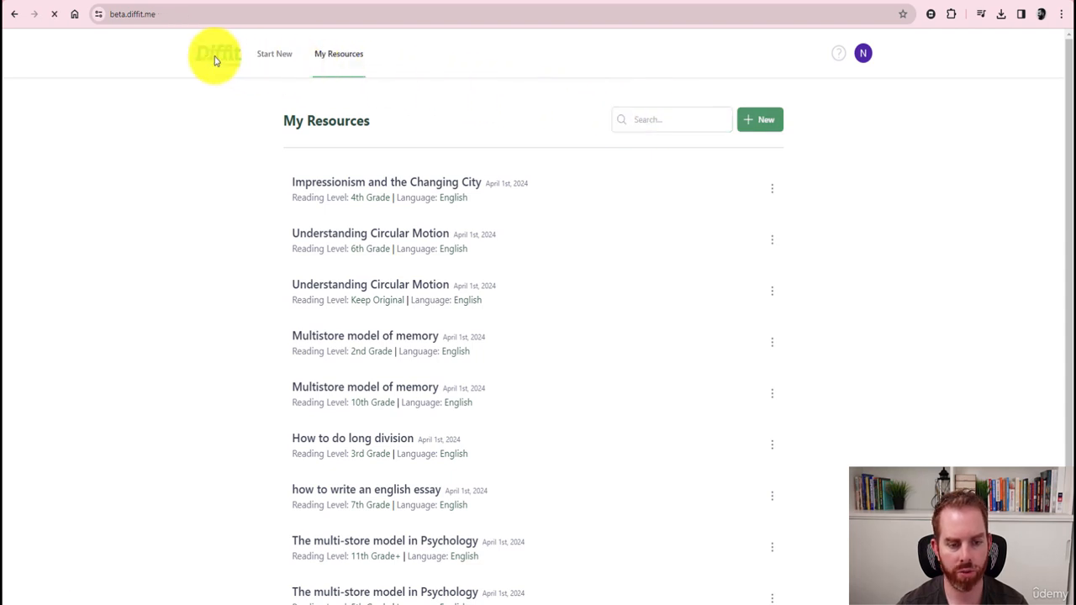